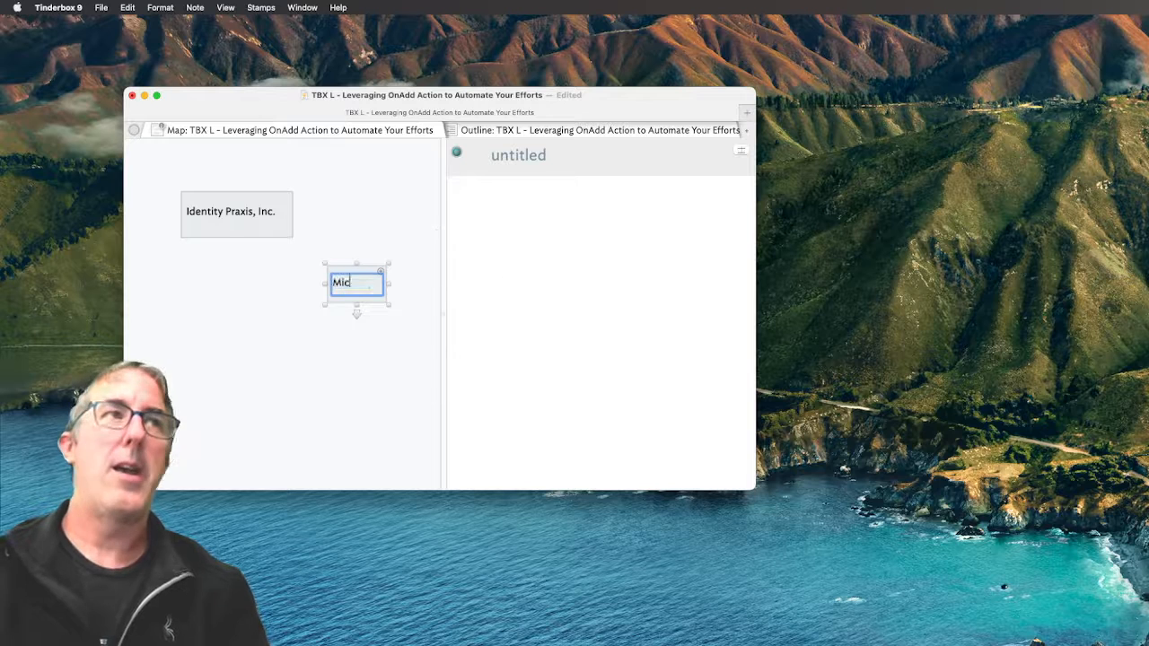
Commit the person's full name as the second note's title and widen the note to fit it
{"action": "key", "text": "Return"}
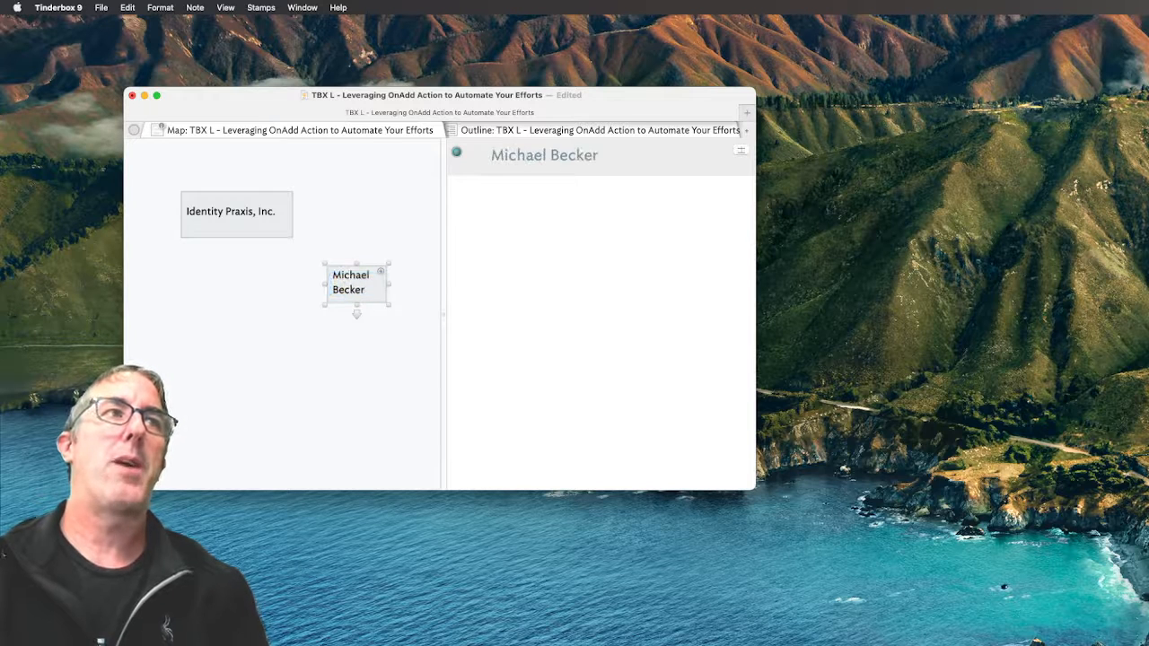
{"action": "left_click_drag", "start_coordinate": [389, 307], "coordinate": [381, 282]}
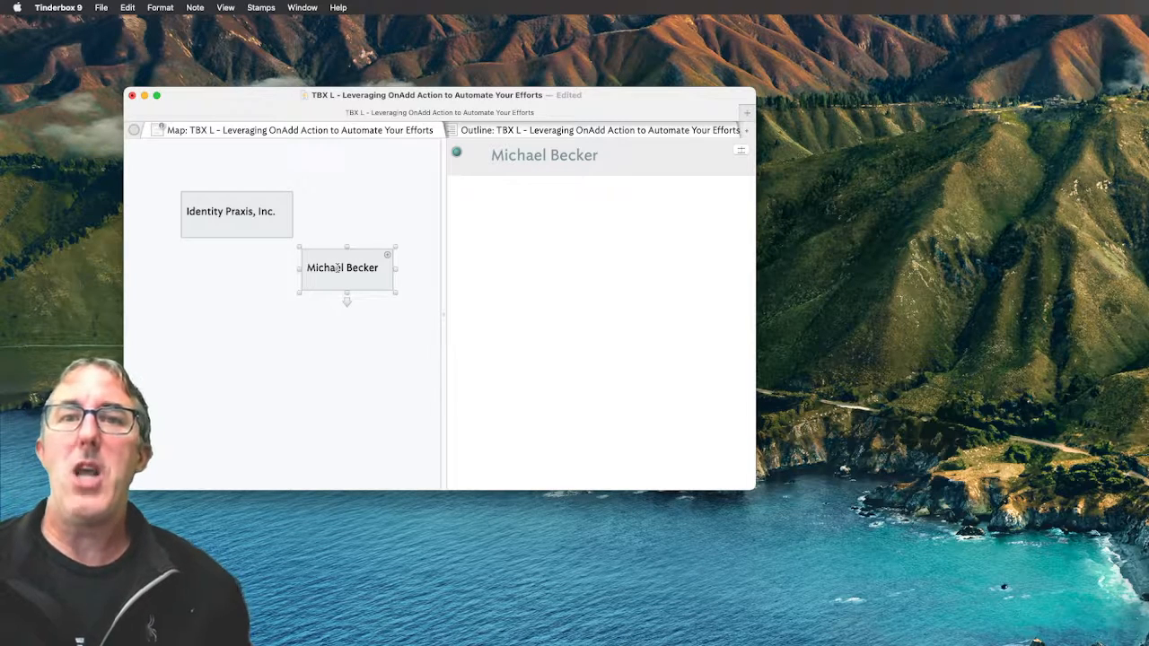
Add the built-in Person prototype from File > Built-In Prototypes
{"action": "left_click", "coordinate": [102, 7]}
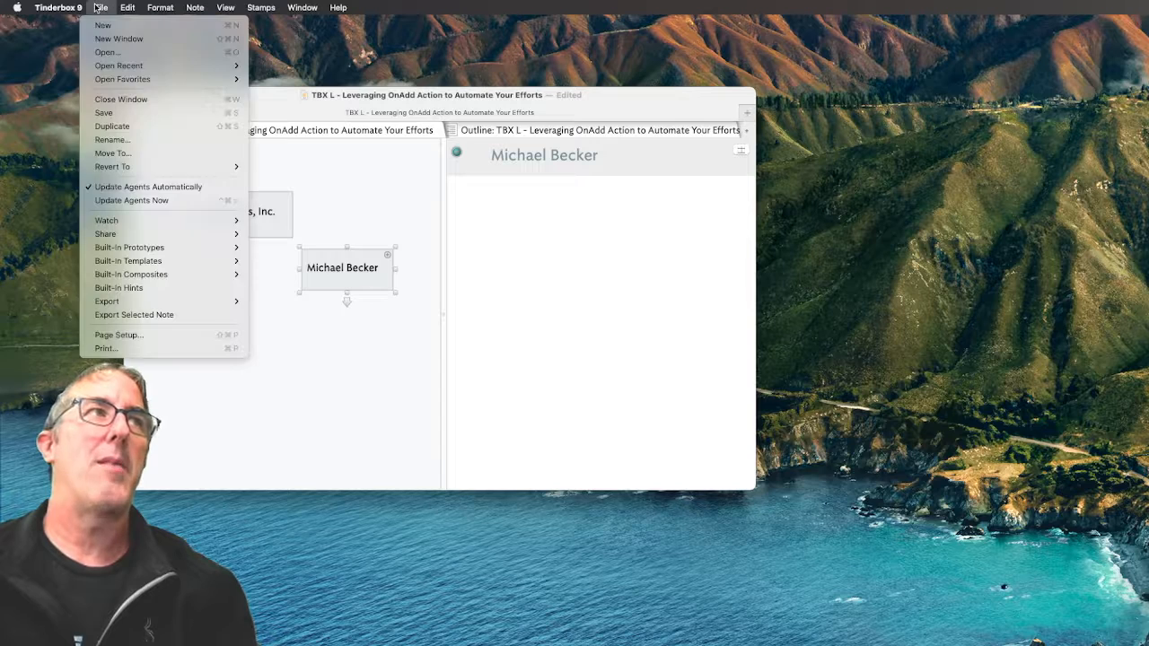
{"action": "mouse_move", "coordinate": [128, 262]}
{"action": "mouse_move", "coordinate": [206, 247]}
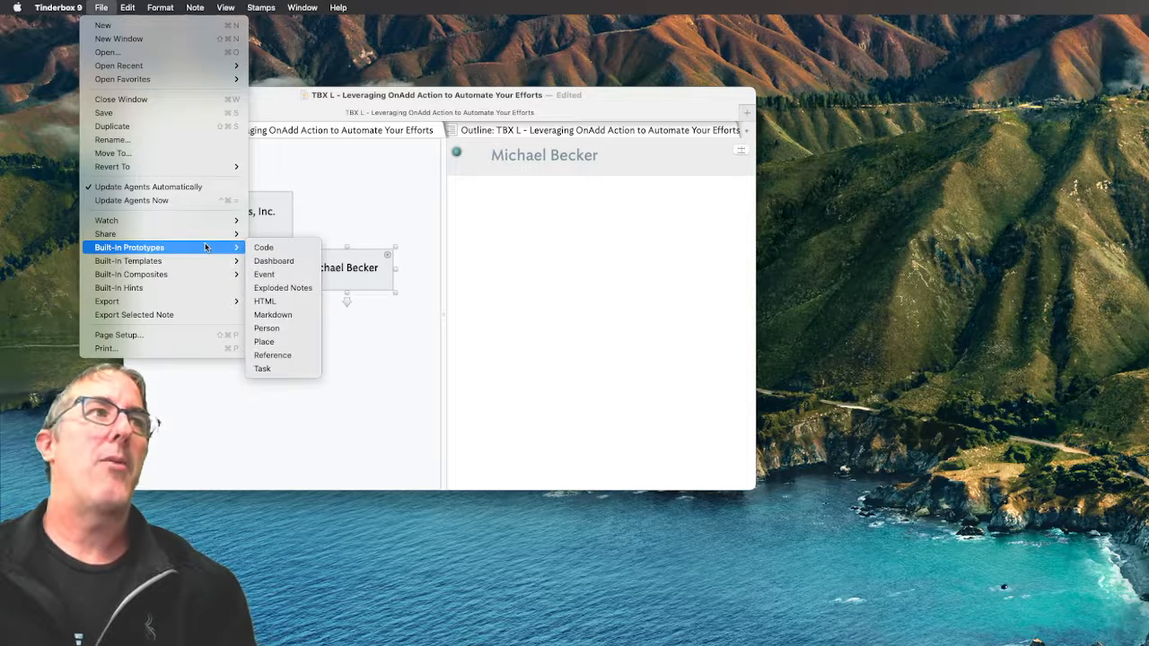
{"action": "left_click", "coordinate": [282, 329]}
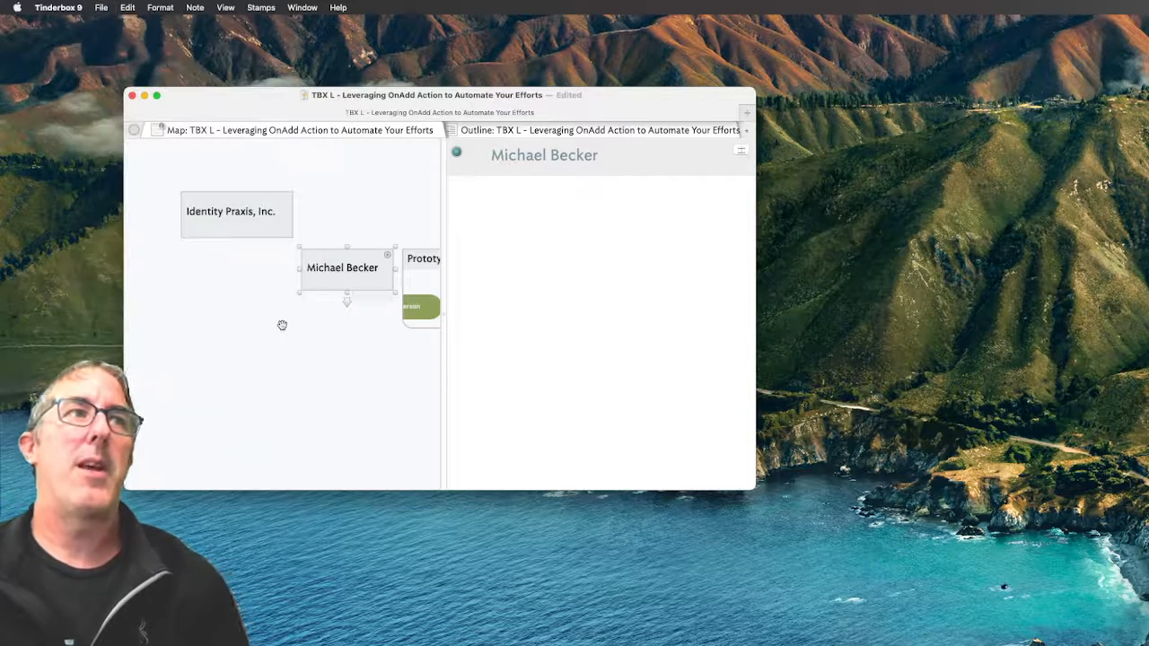
Move the Prototypes container to the lower left and create a note named pOrg inside it
{"action": "left_click_drag", "start_coordinate": [424, 259], "coordinate": [224, 374]}
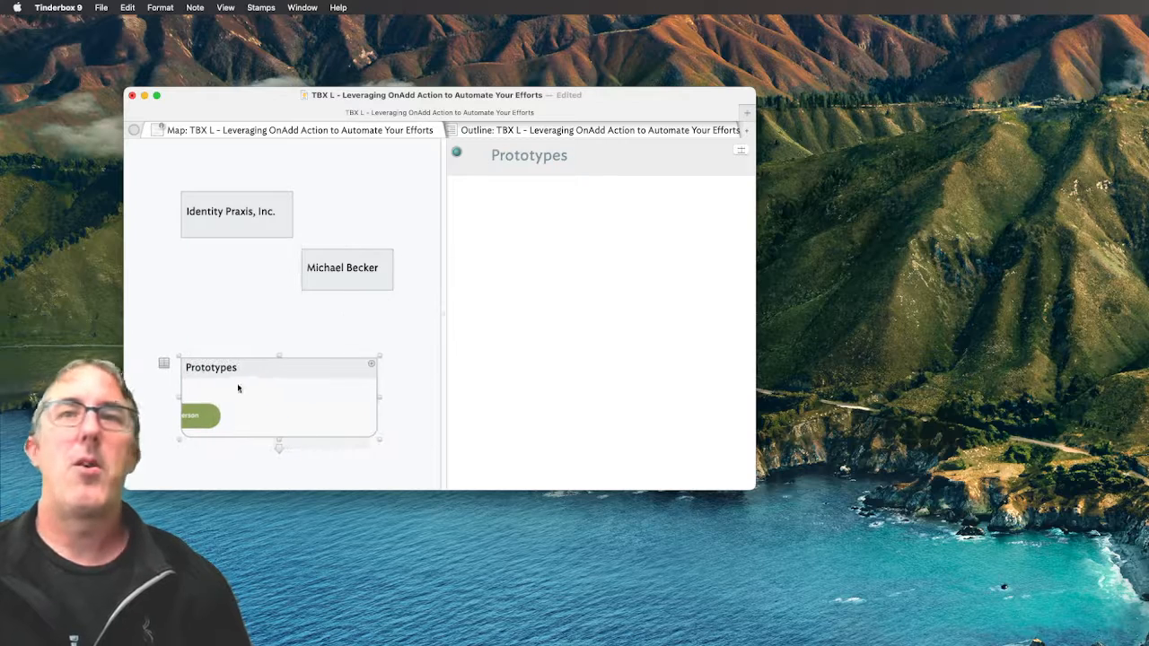
{"action": "double_click", "coordinate": [261, 409]}
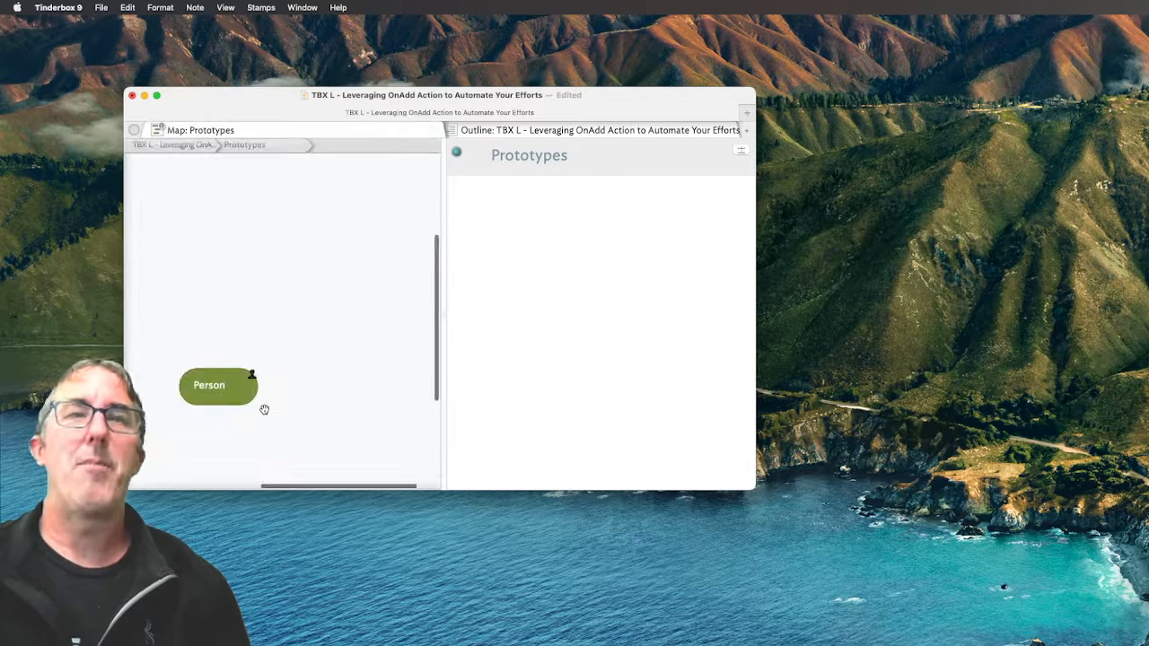
{"action": "double_click", "coordinate": [262, 268]}
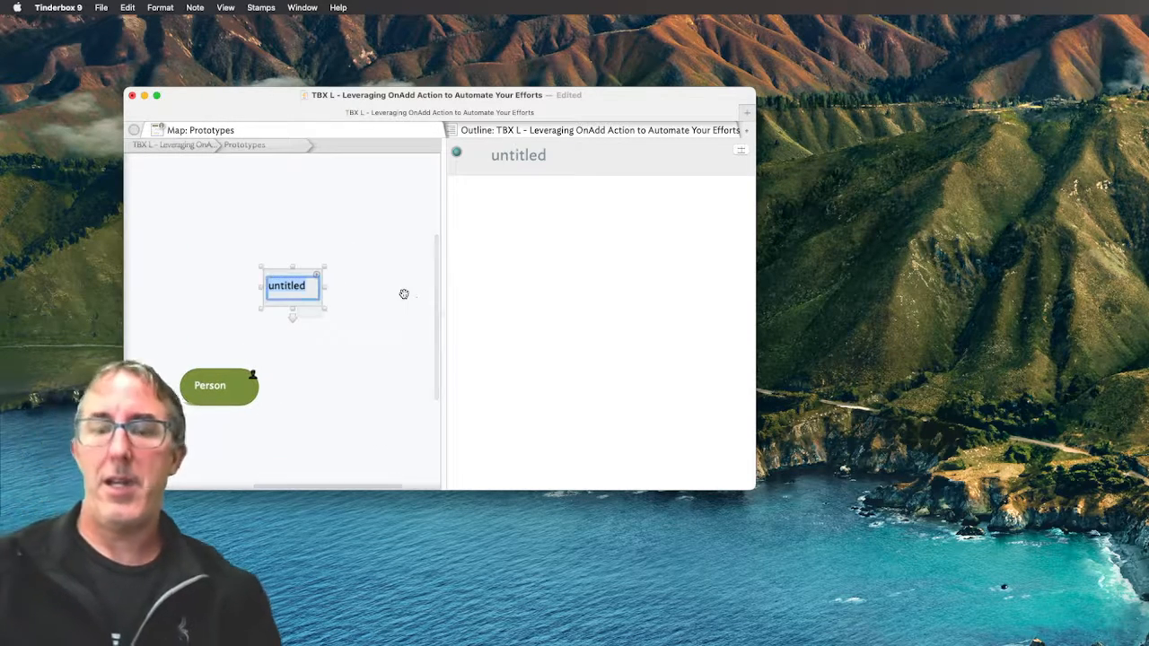
{"action": "type", "text": "pOrg"}
{"action": "key", "text": "Return"}
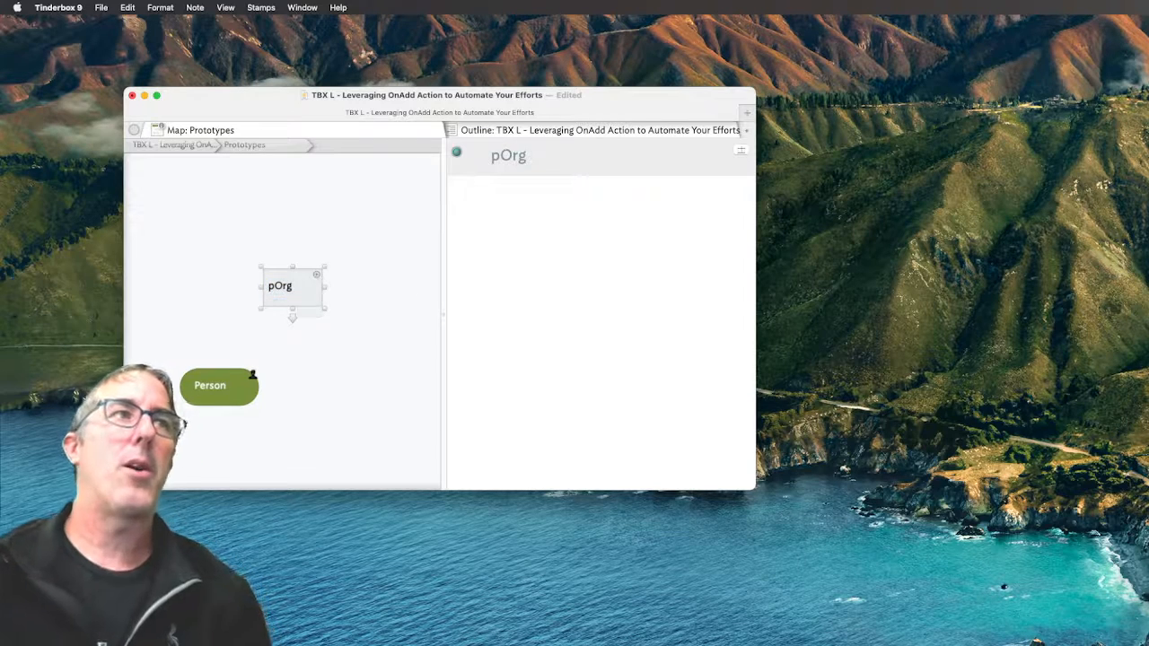
{"action": "scroll", "coordinate": [411, 287], "scroll_direction": "down", "scroll_amount": 2}
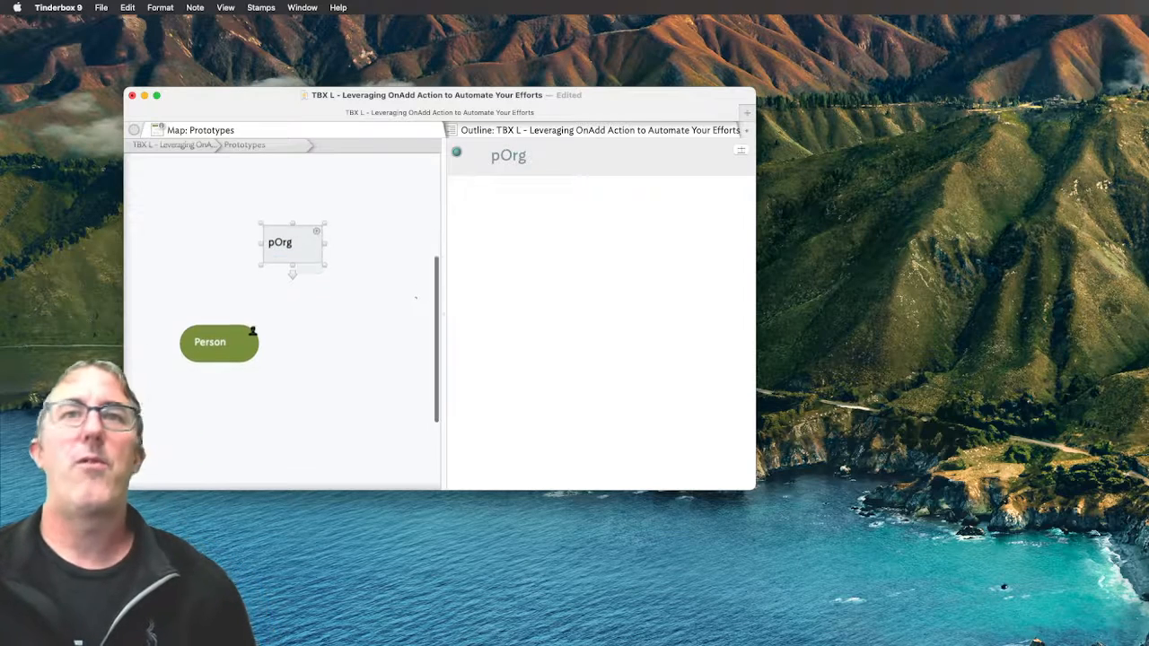
Add URL, Organization and OnAdd as pOrg's key attributes
{"action": "left_click", "coordinate": [741, 150]}
{"action": "type", "text": "URL"}
{"action": "key", "text": "Return"}
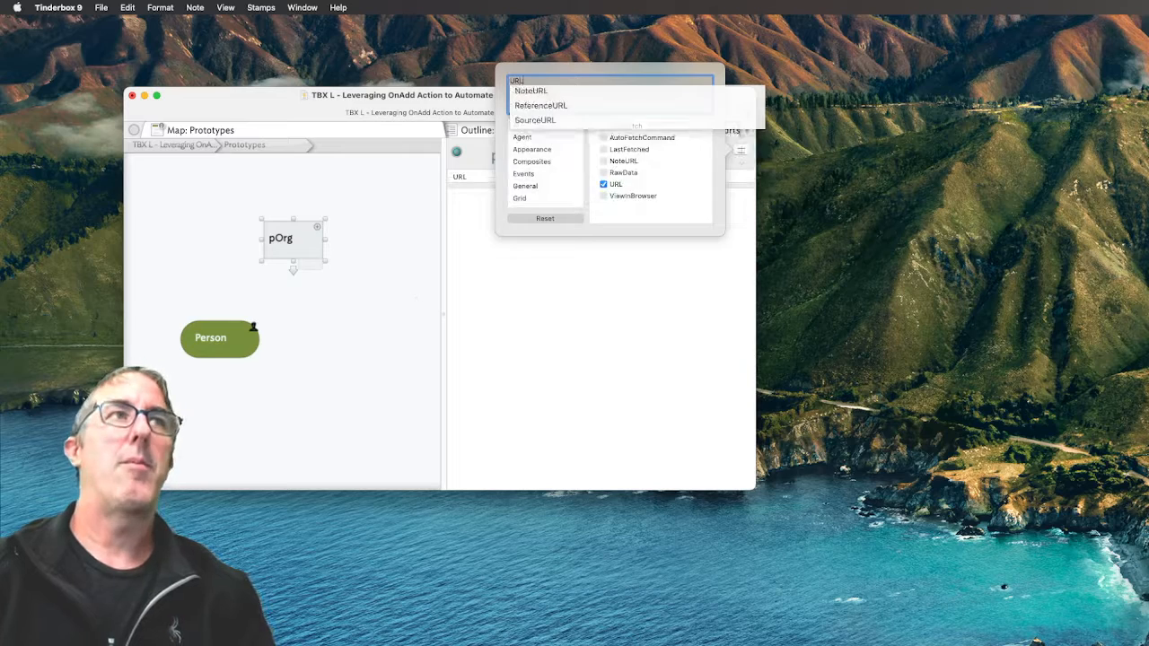
{"action": "type", "text": "Orga"}
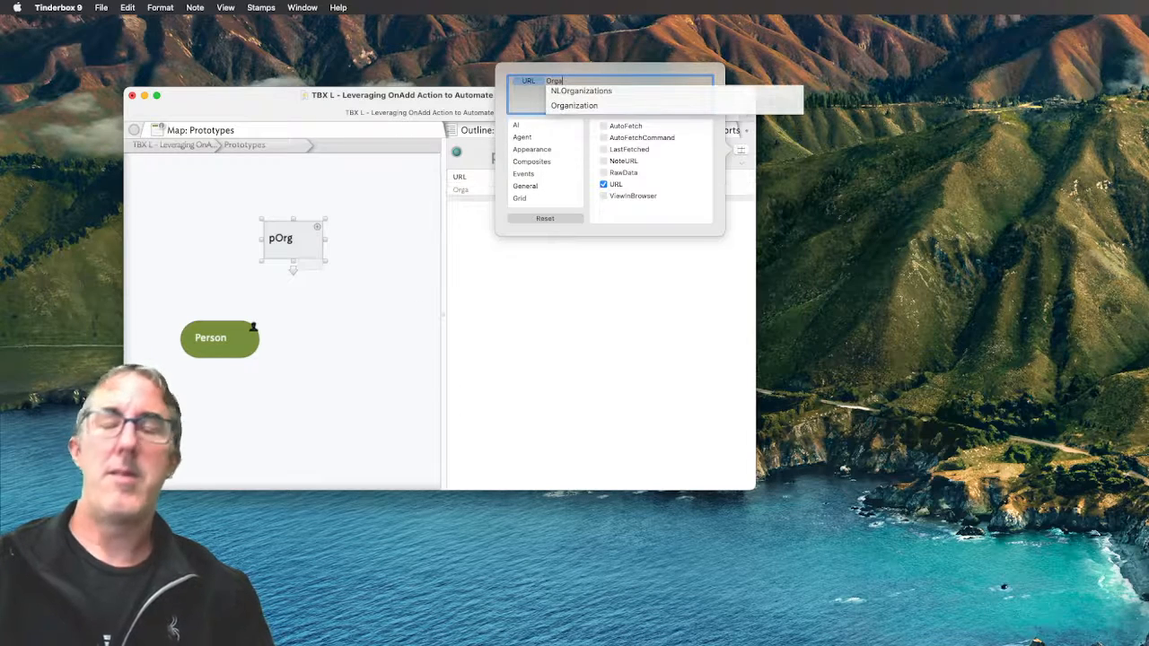
{"action": "key", "text": "Down"}
{"action": "key", "text": "Down"}
{"action": "key", "text": "Return"}
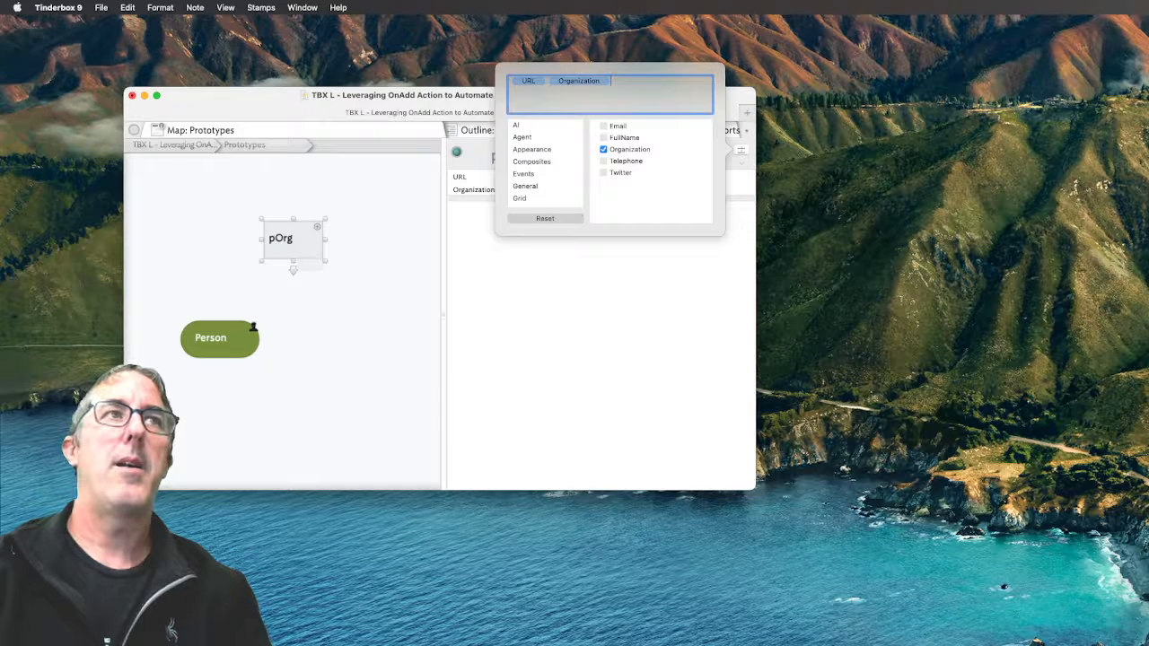
{"action": "type", "text": "OnA"}
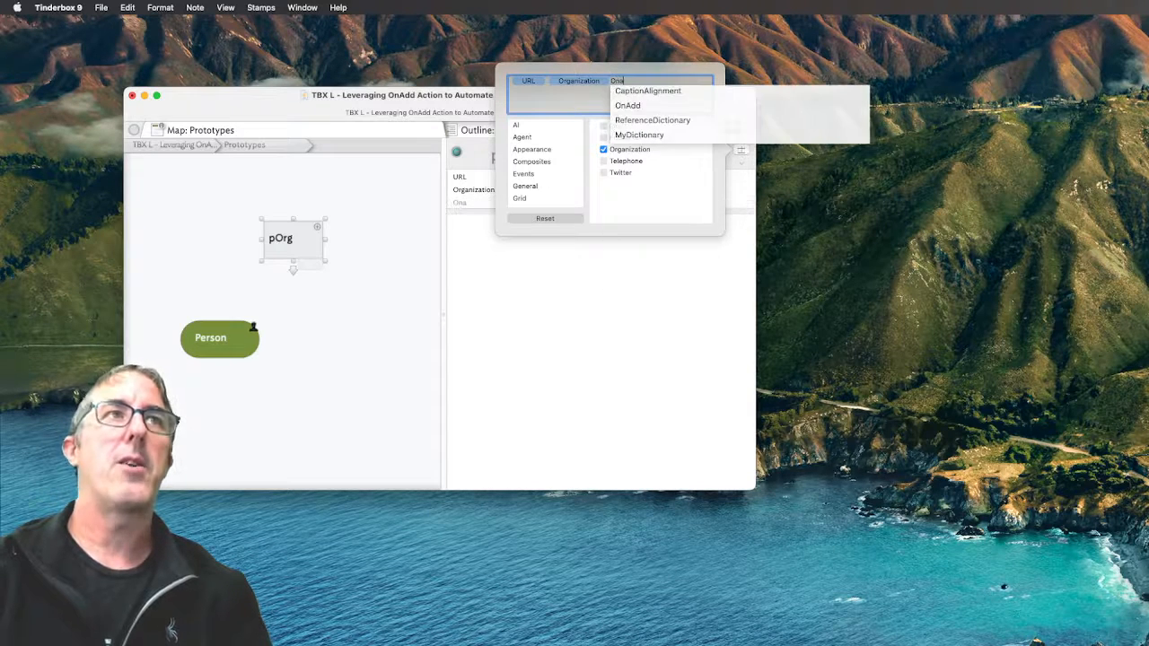
{"action": "type", "text": "dd"}
{"action": "key", "text": "Return"}
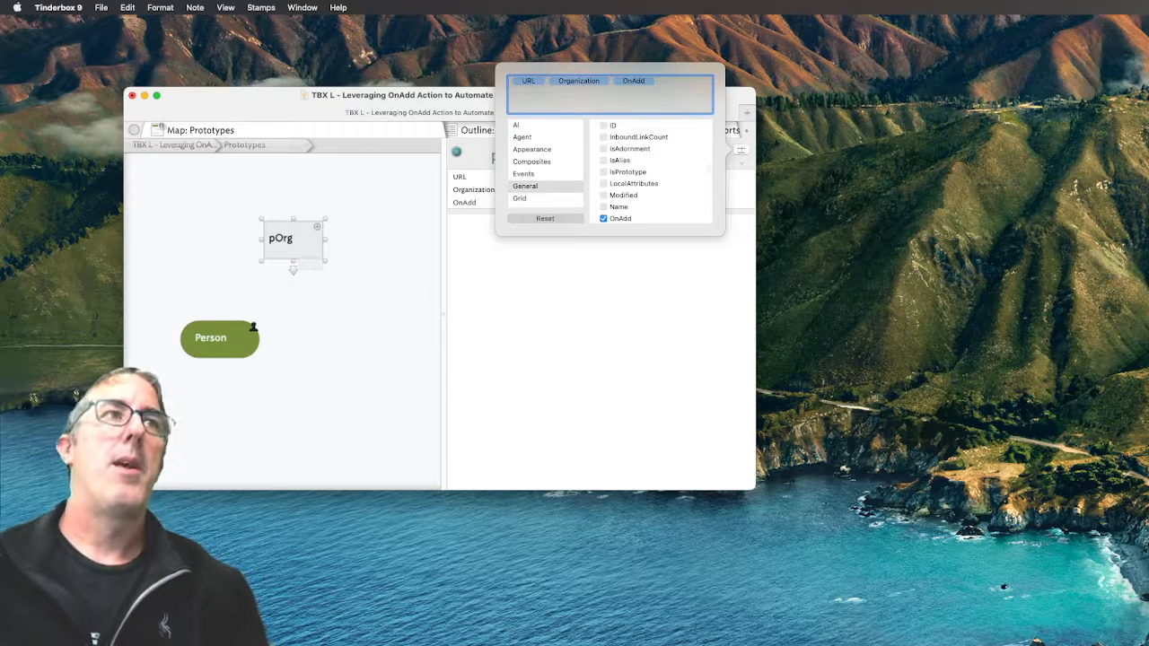
{"action": "left_click", "coordinate": [679, 292]}
{"action": "left_click", "coordinate": [623, 202]}
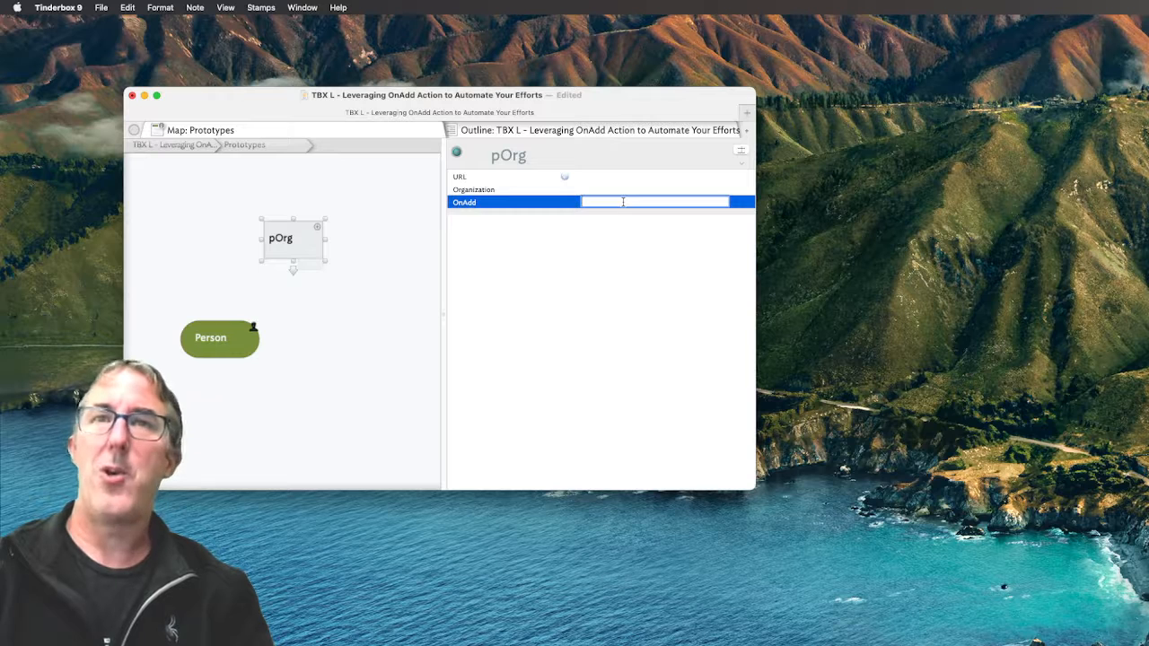
Enter $Prototype="Person";$Organization=$Name(parent); as pOrg's OnAdd value
{"action": "type", "text": "$Pro"}
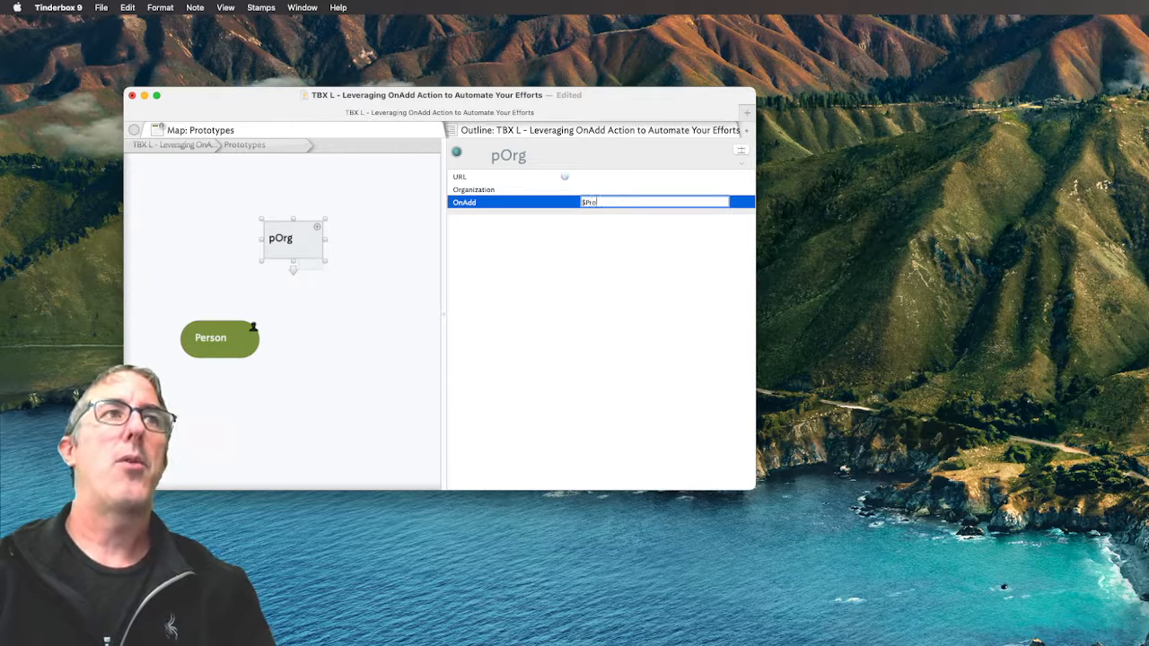
{"action": "type", "text": "totype=\"Person\";$Organization=$N"}
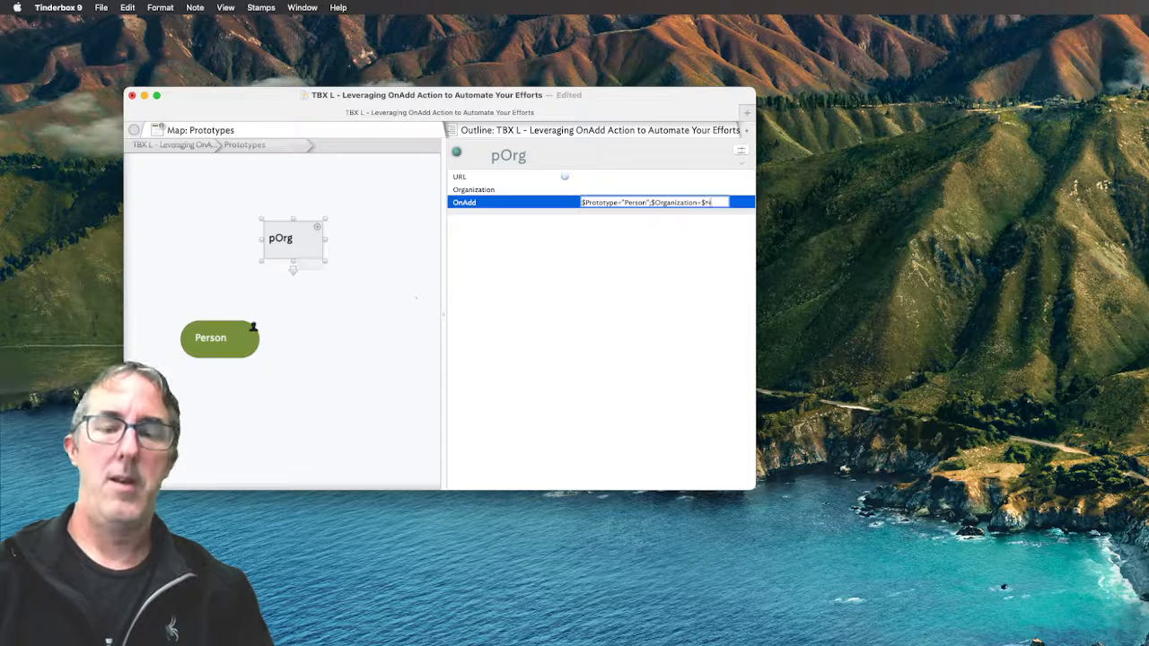
{"action": "type", "text": "(parent)"}
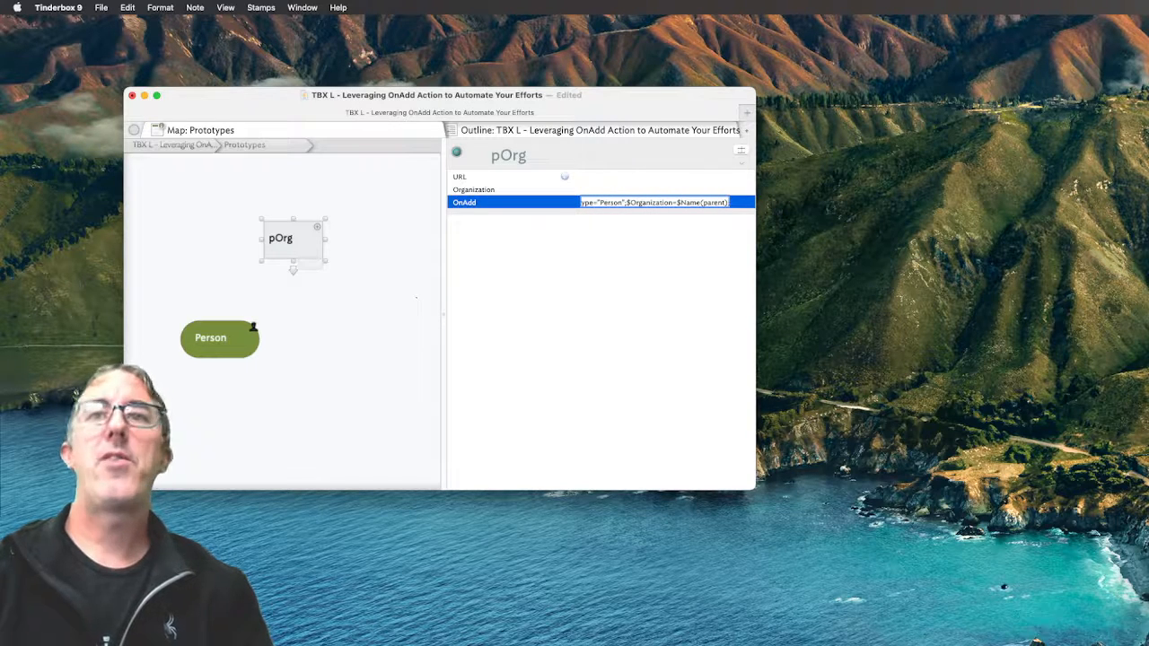
{"action": "left_click", "coordinate": [564, 176]}
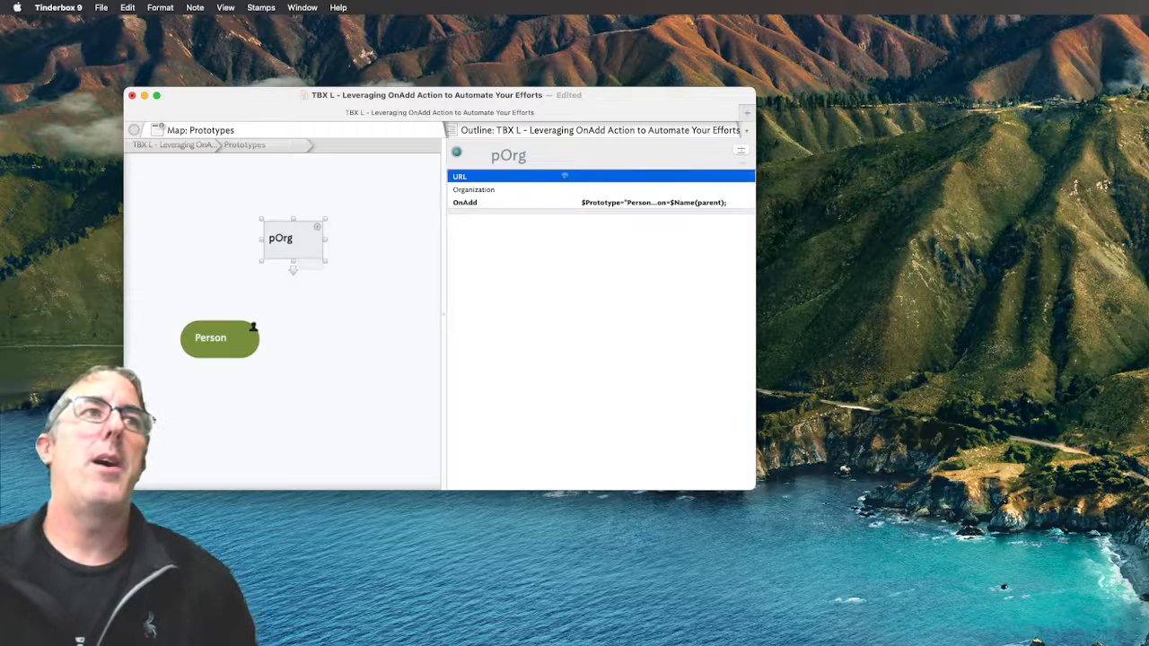
Widen the pane and re-commit pOrg's OnAdd action $Prototype="Person";$Organization=$Name(parent);
{"action": "left_click_drag", "start_coordinate": [754, 233], "coordinate": [826, 232]}
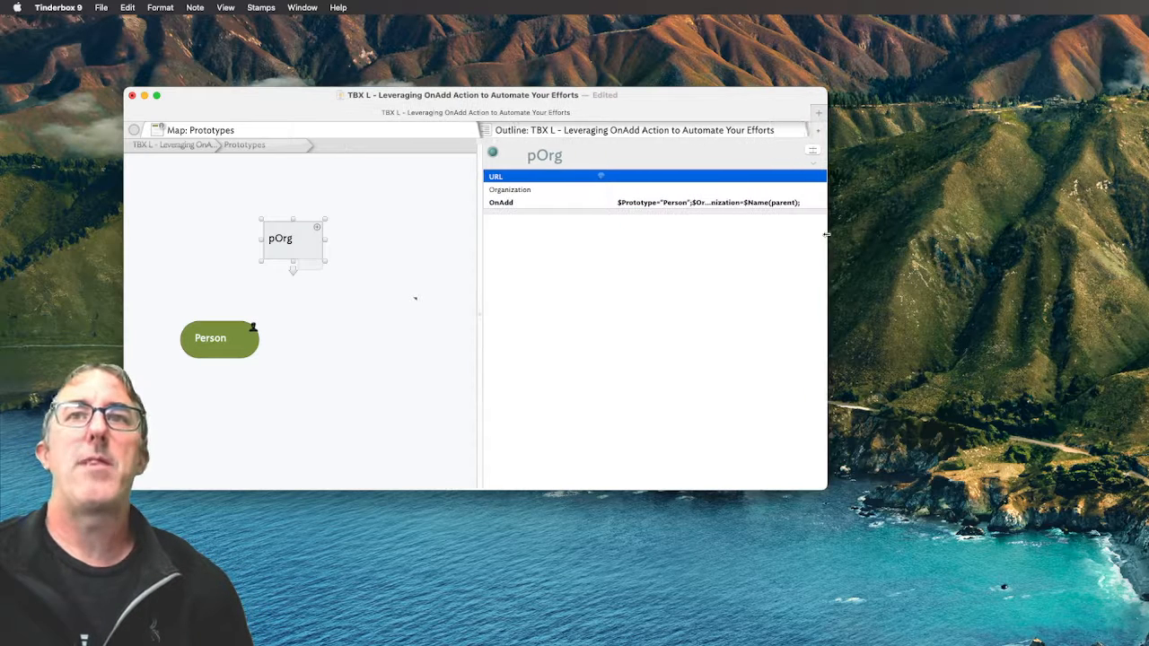
{"action": "left_click", "coordinate": [747, 204]}
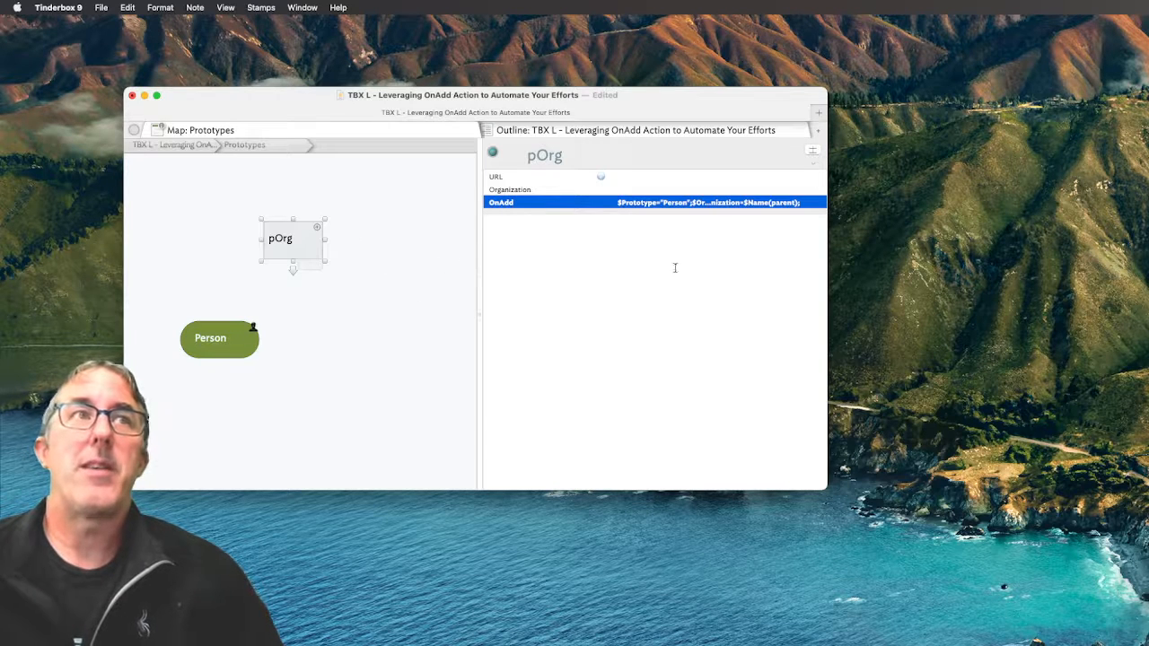
{"action": "left_click", "coordinate": [638, 206]}
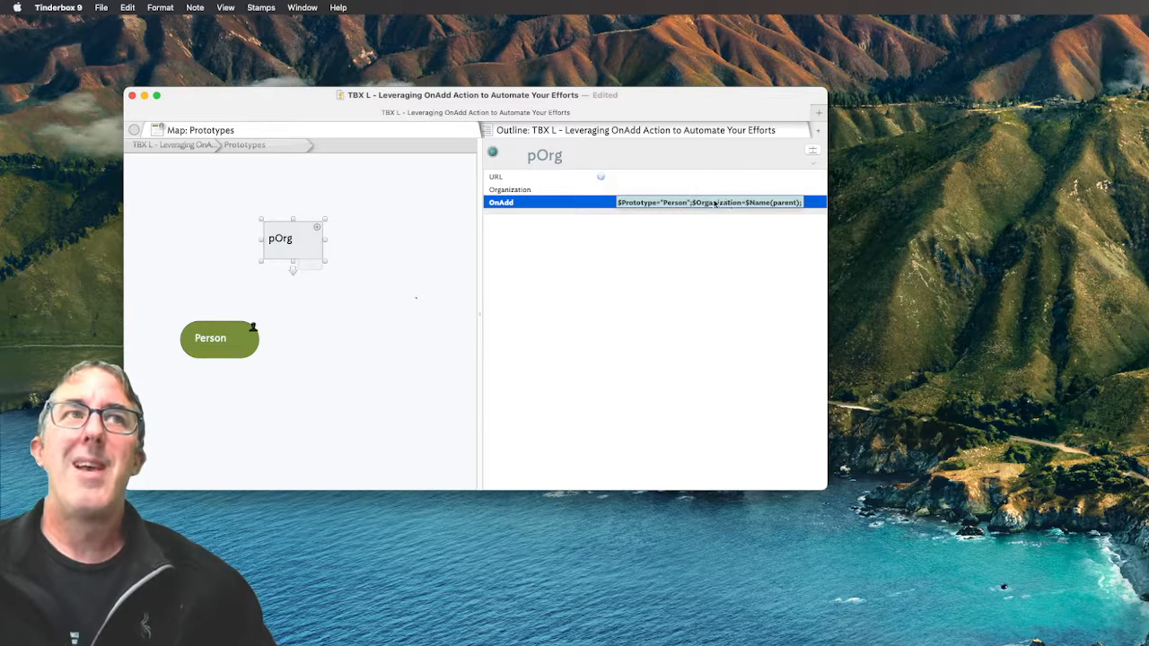
{"action": "key", "text": "Return"}
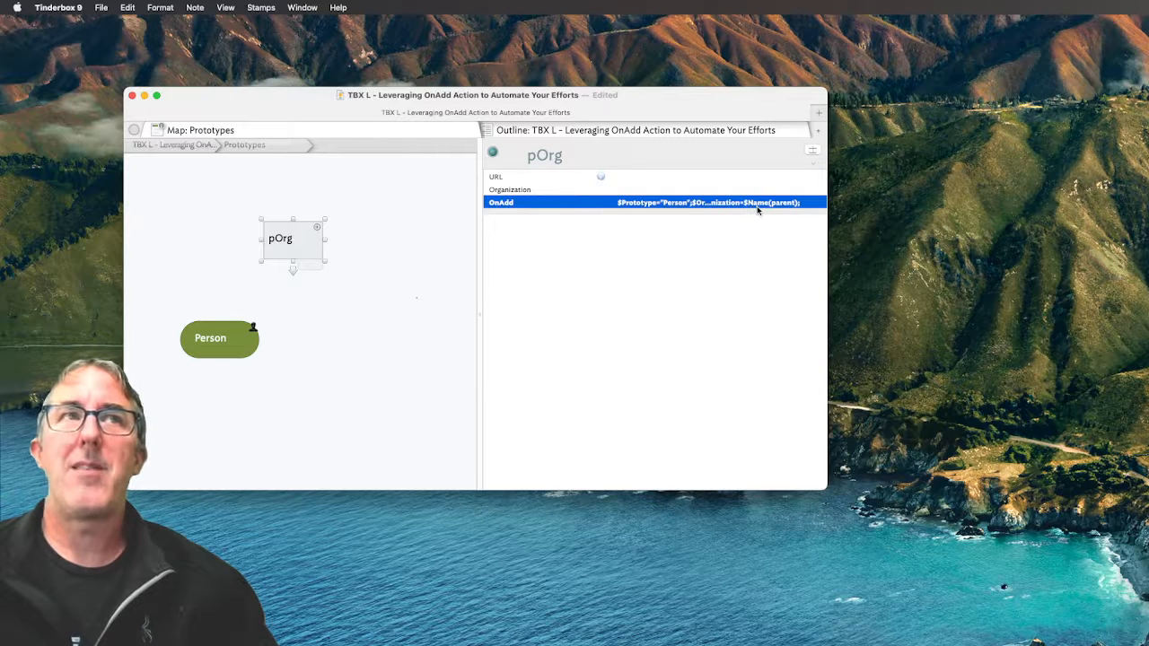
Create a note named 'Someone else' on the top-level map
{"action": "left_click", "coordinate": [150, 145]}
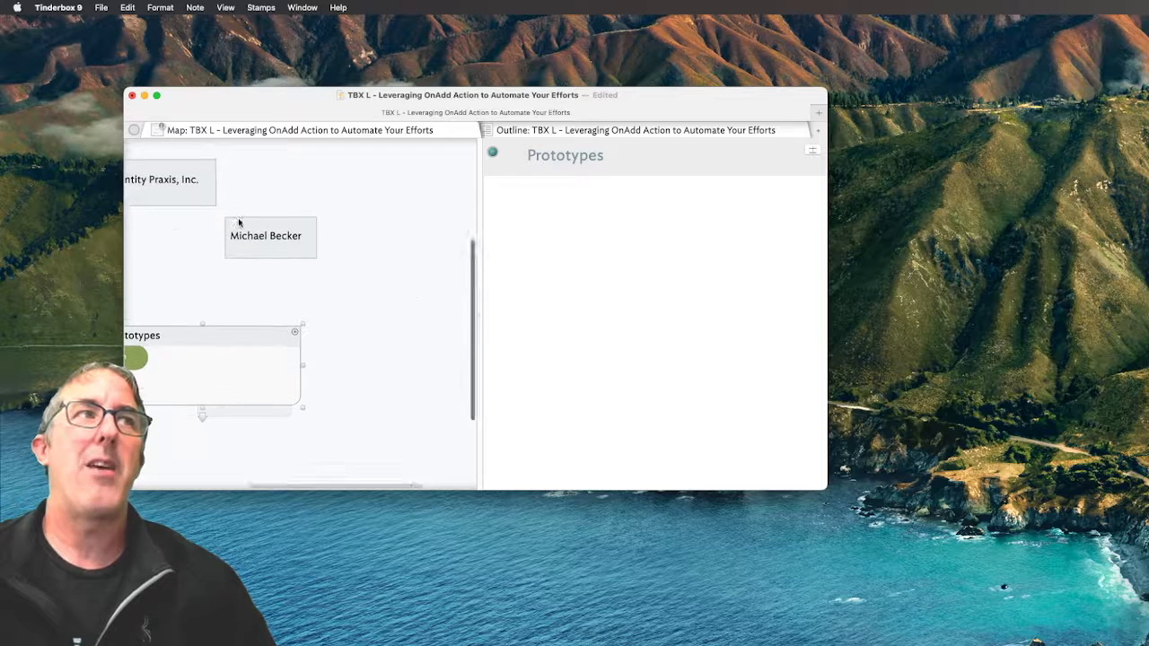
{"action": "left_click_drag", "start_coordinate": [291, 192], "coordinate": [248, 196]}
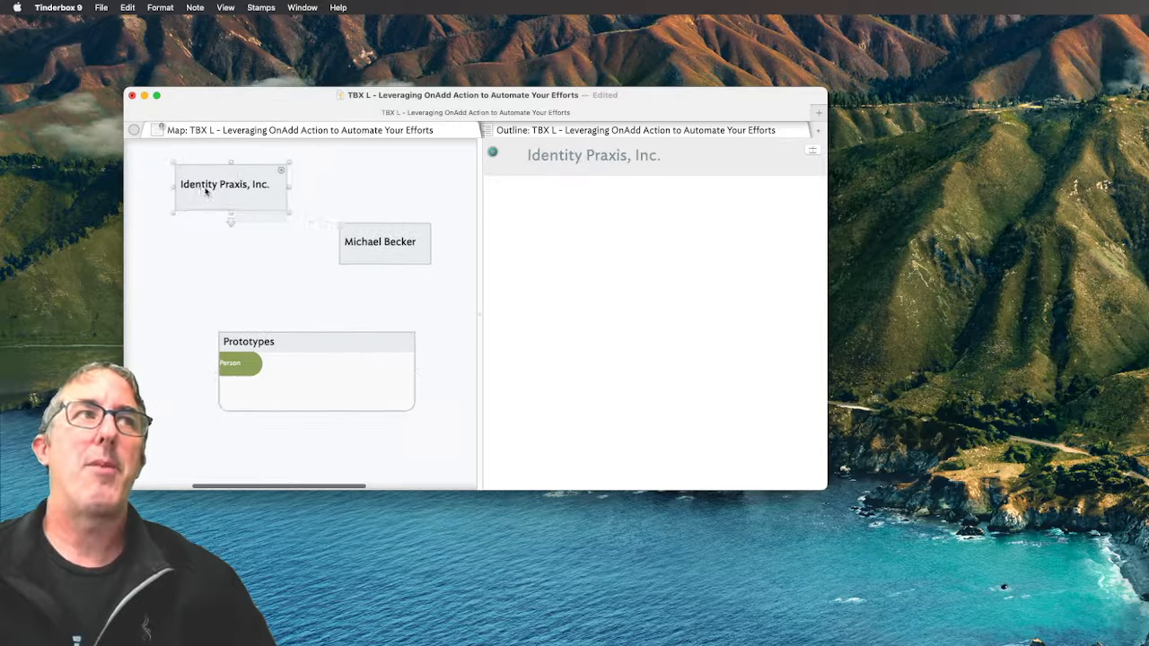
{"action": "double_click", "coordinate": [191, 258]}
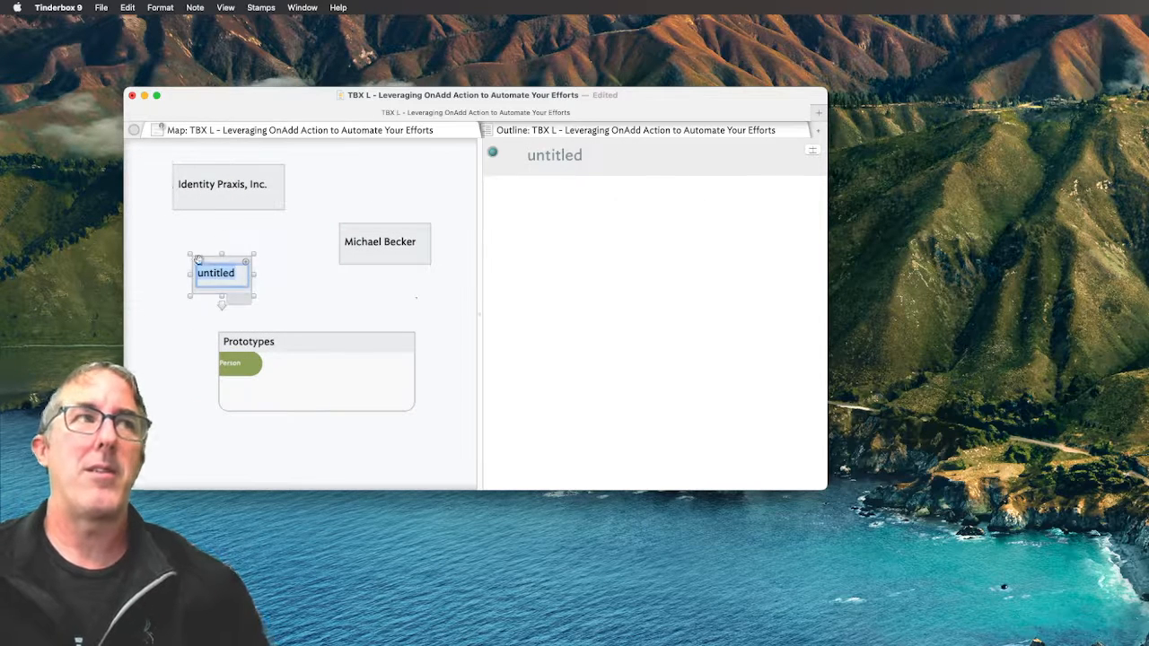
{"action": "type", "text": "Some"}
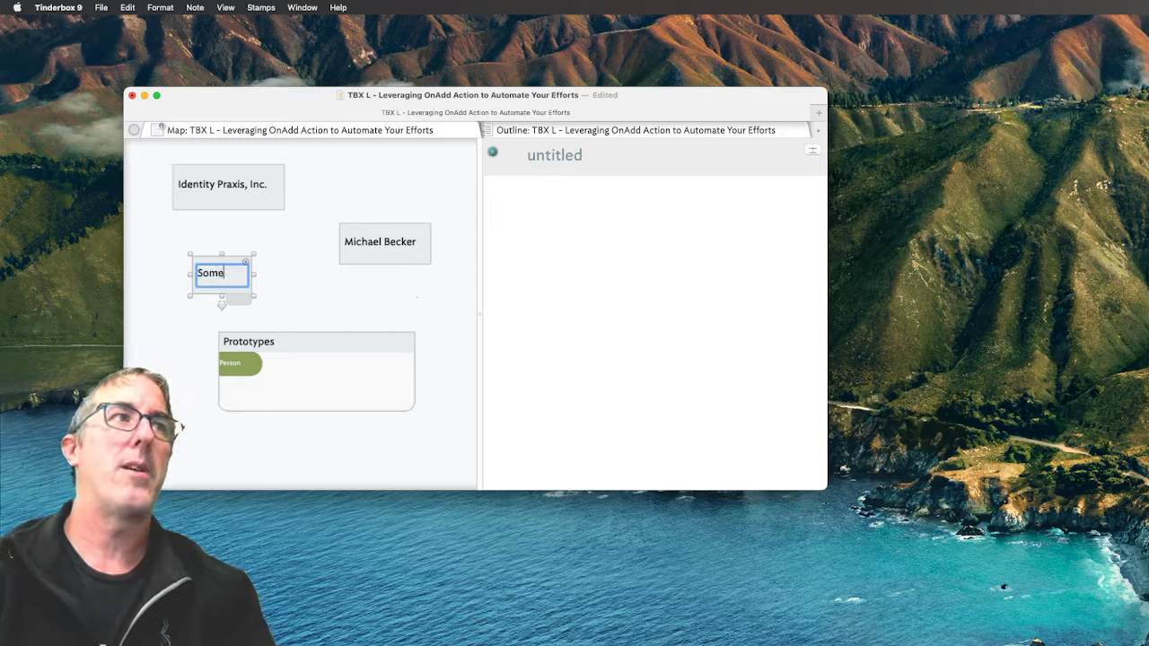
{"action": "type", "text": "one else"}
{"action": "key", "text": "Return"}
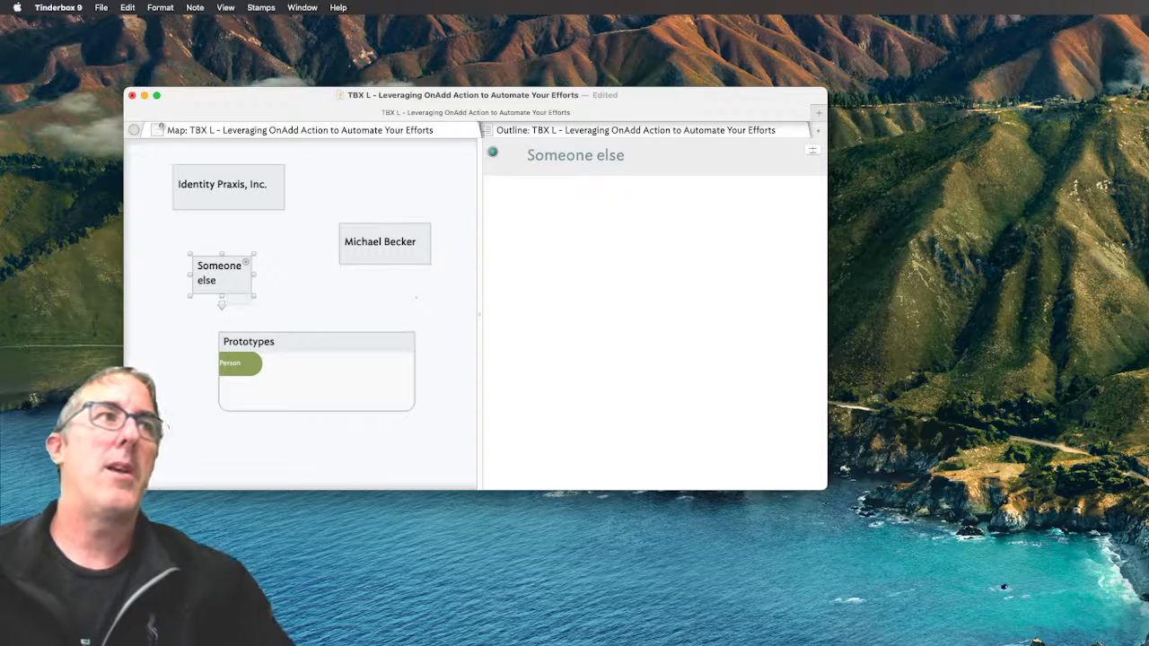
Move 'Someone else' into Identity Praxis, Inc. and choose pOrg as that organization's prototype
{"action": "left_click_drag", "start_coordinate": [219, 261], "coordinate": [217, 193]}
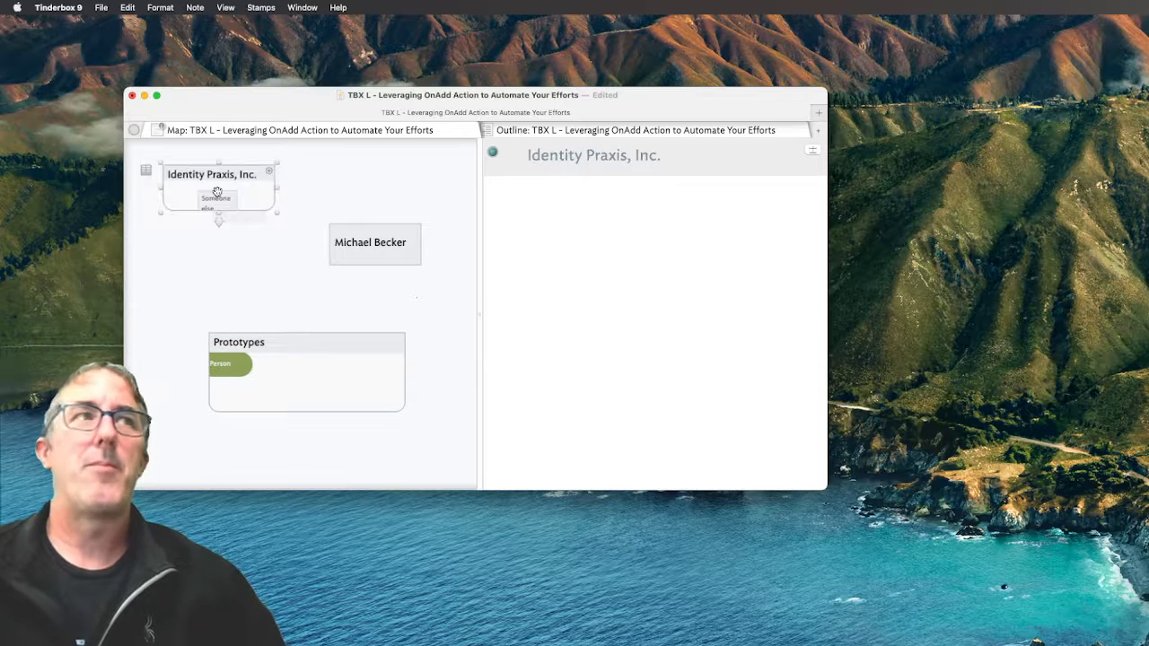
{"action": "left_click", "coordinate": [262, 217]}
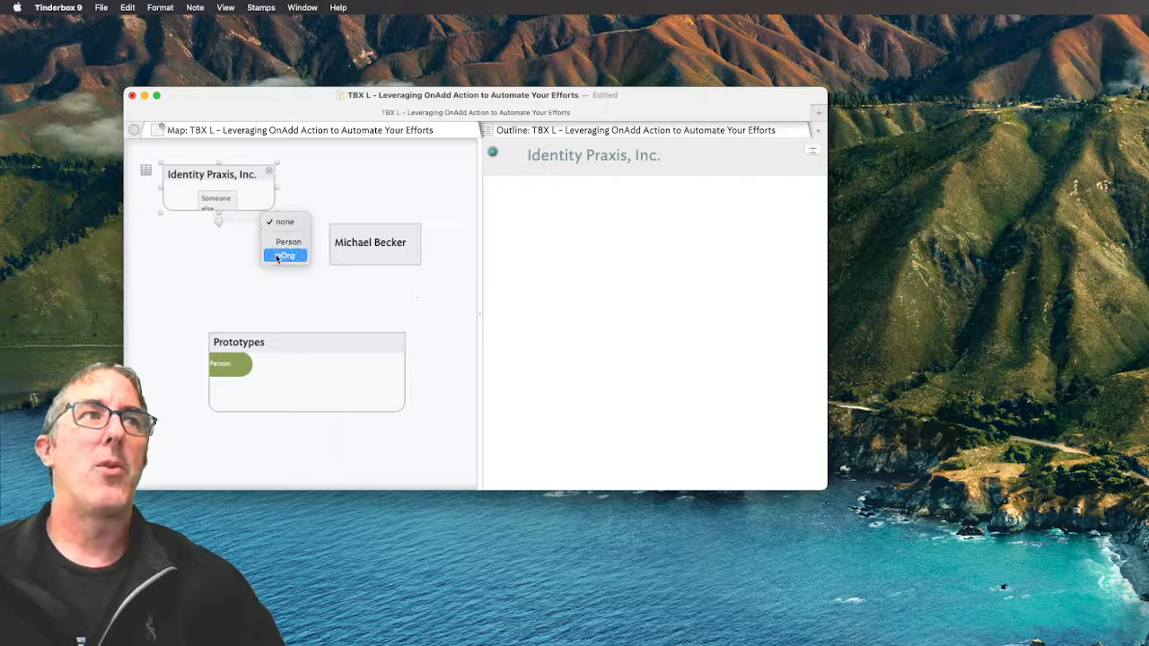
{"action": "left_click", "coordinate": [284, 255]}
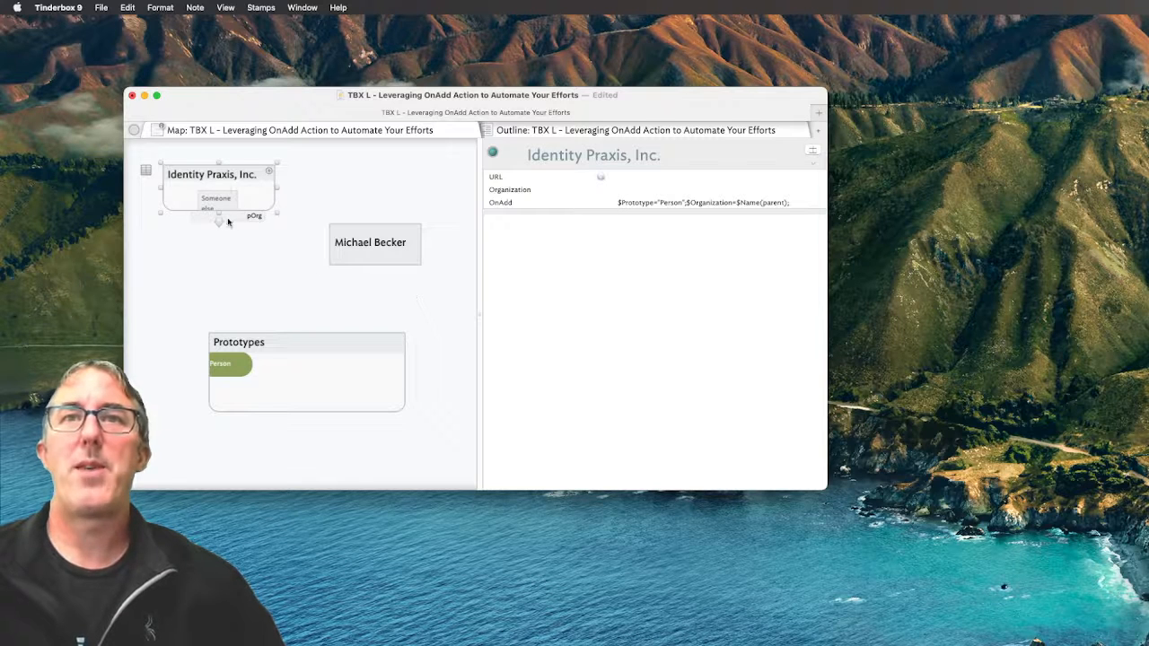
{"action": "left_click", "coordinate": [661, 176]}
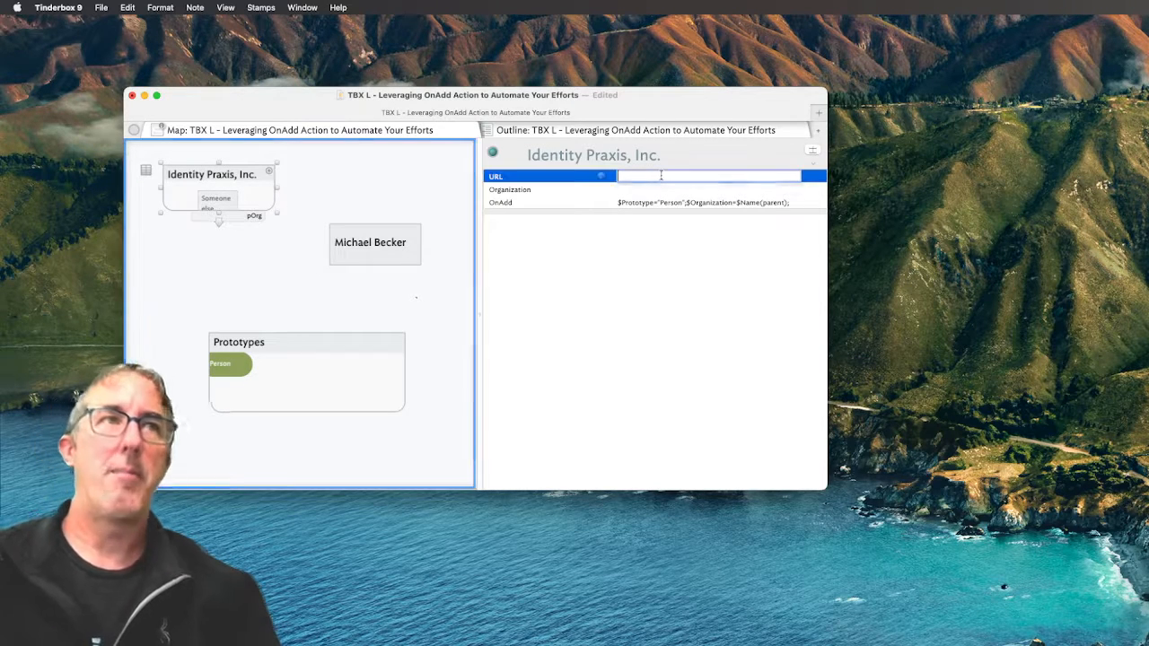
{"action": "type", "text": "www"}
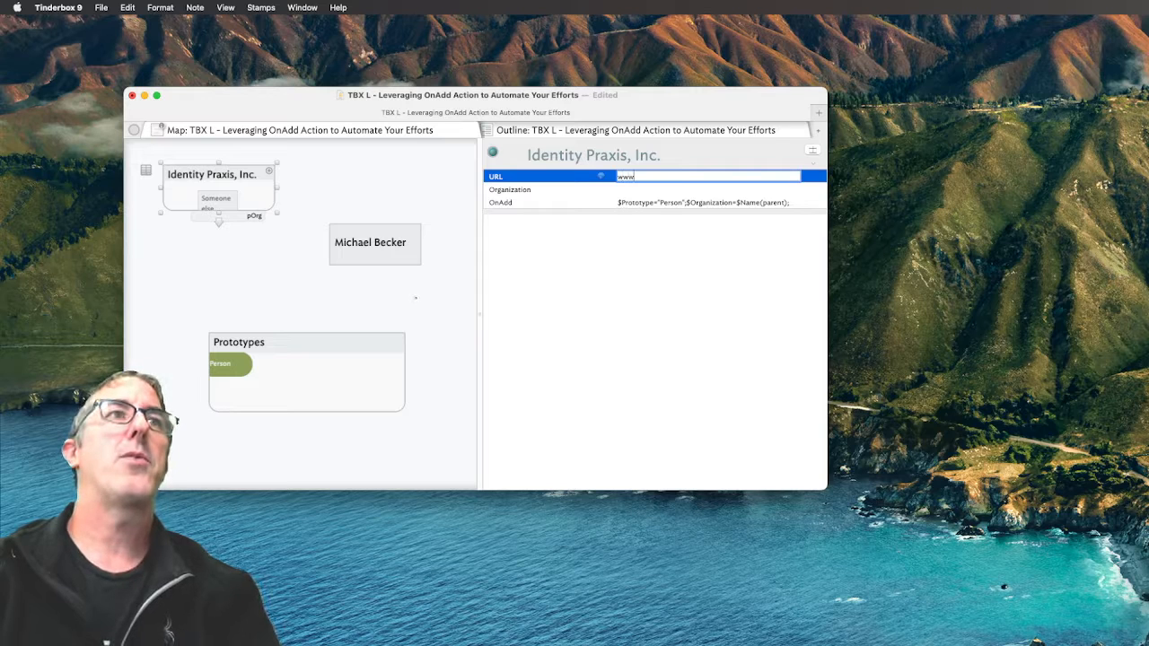
{"action": "type", "text": "."}
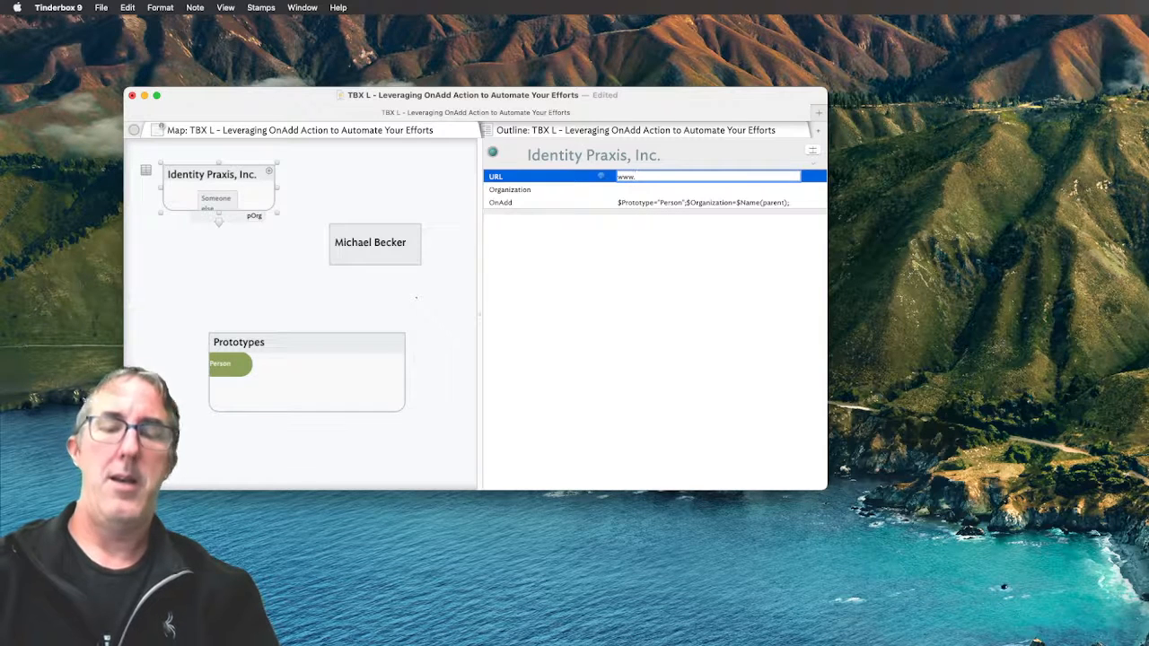
{"action": "type", "text": "identitypraxis.com"}
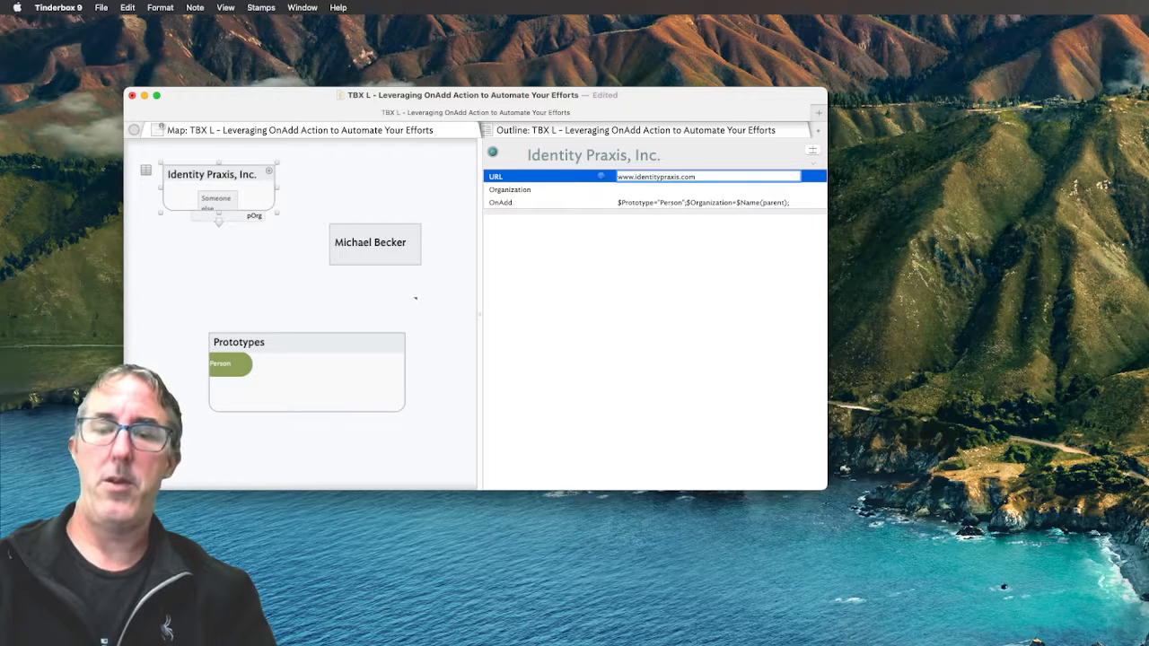
{"action": "key", "text": "Tab"}
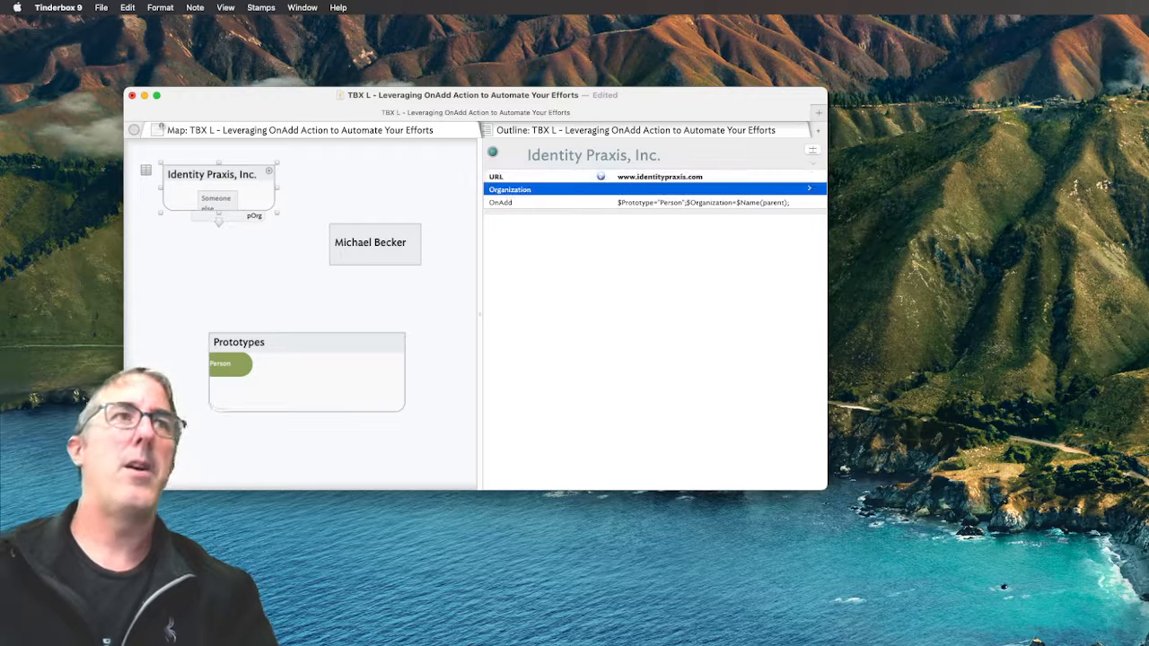
{"action": "left_click_drag", "start_coordinate": [664, 155], "coordinate": [521, 156]}
{"action": "key", "text": "super+c"}
{"action": "double_click", "coordinate": [642, 189]}
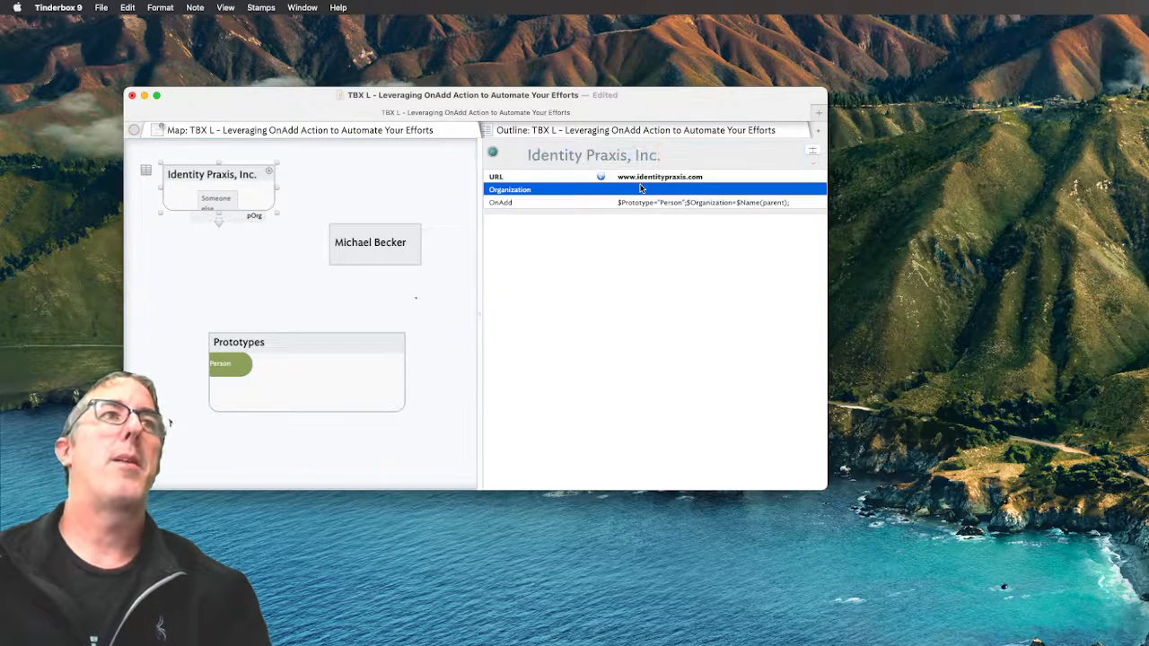
{"action": "key", "text": "super+v"}
{"action": "key", "text": "Return"}
{"action": "left_click", "coordinate": [609, 274]}
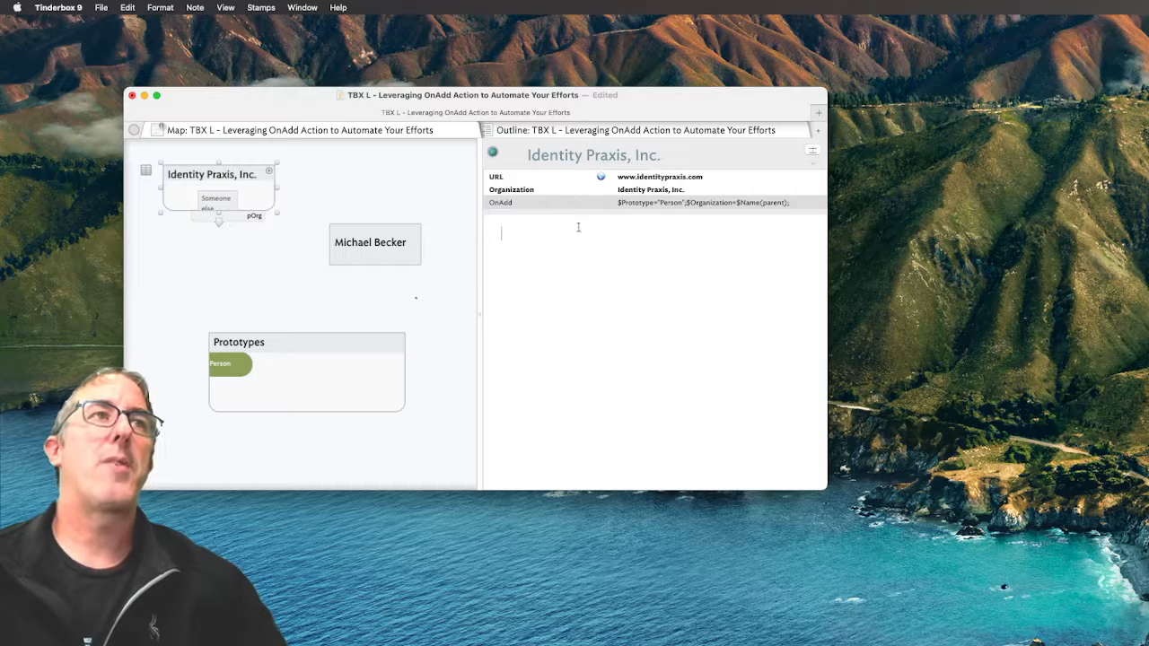
Drag the other person's note onto the Identity Praxis, Inc. container
{"action": "left_click", "coordinate": [383, 241]}
{"action": "left_click", "coordinate": [230, 206]}
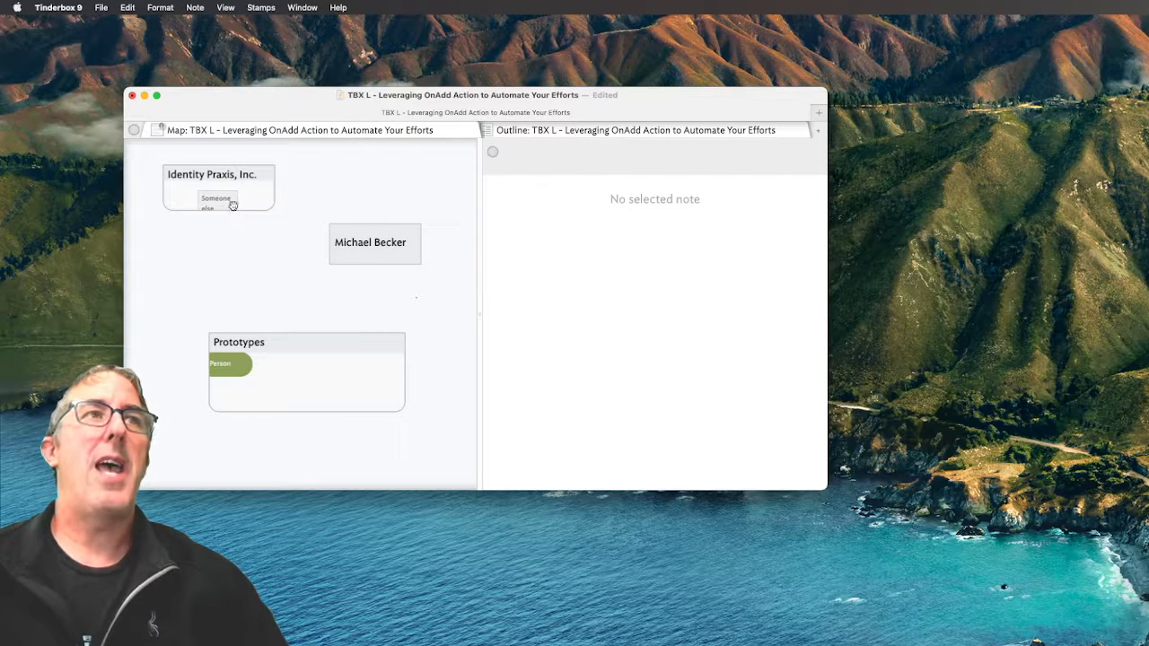
{"action": "left_click", "coordinate": [232, 205]}
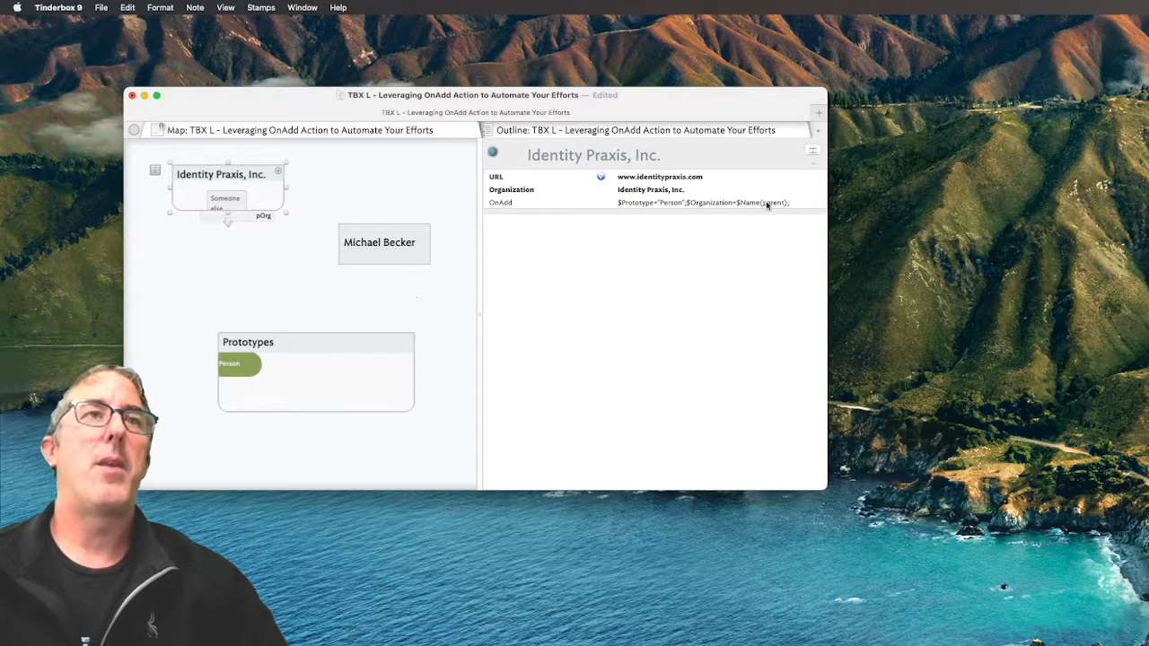
{"action": "left_click_drag", "start_coordinate": [413, 241], "coordinate": [263, 192]}
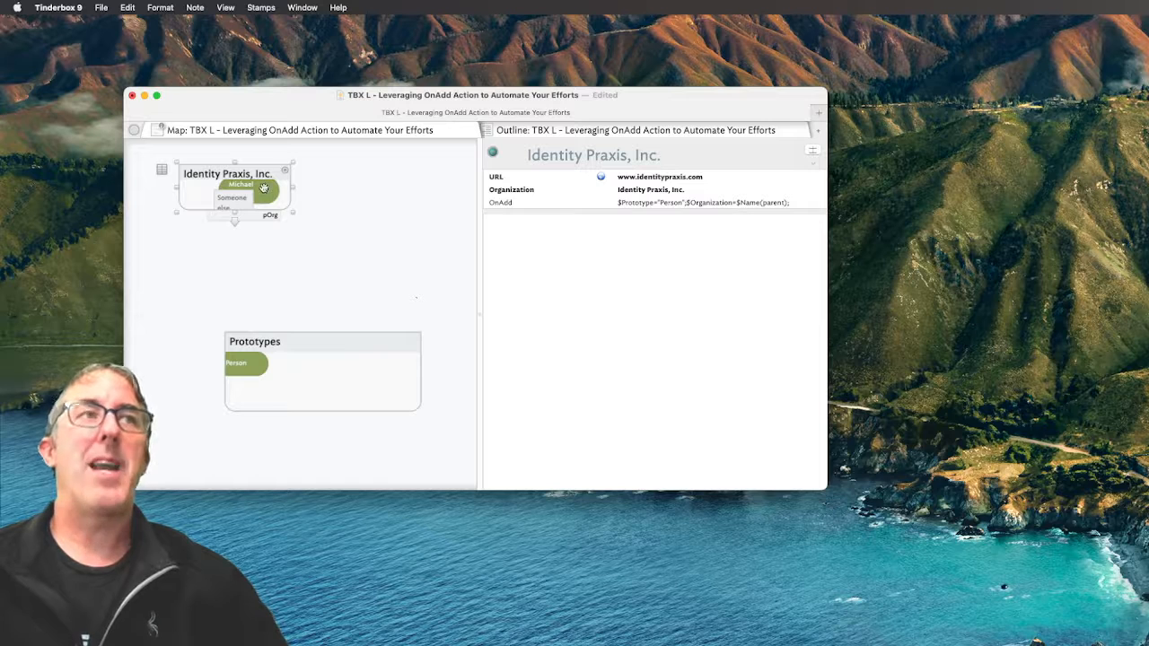
Inside Identity Praxis, Inc., create a note with a new person's name and position it
{"action": "double_click", "coordinate": [191, 189]}
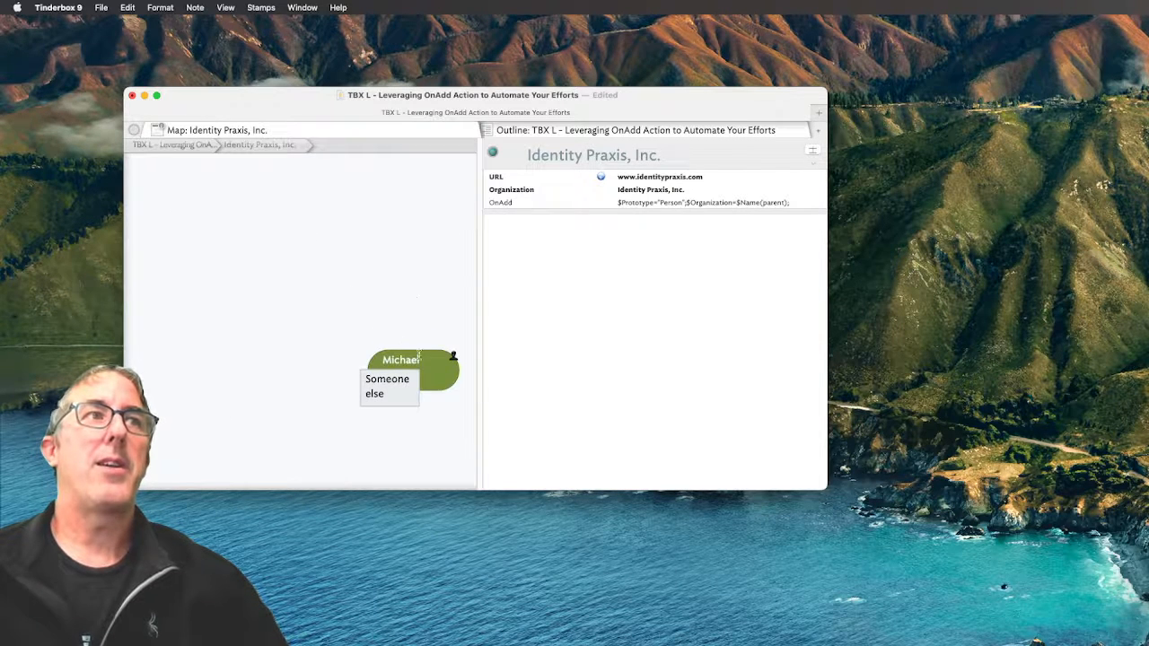
{"action": "left_click_drag", "start_coordinate": [420, 360], "coordinate": [325, 266]}
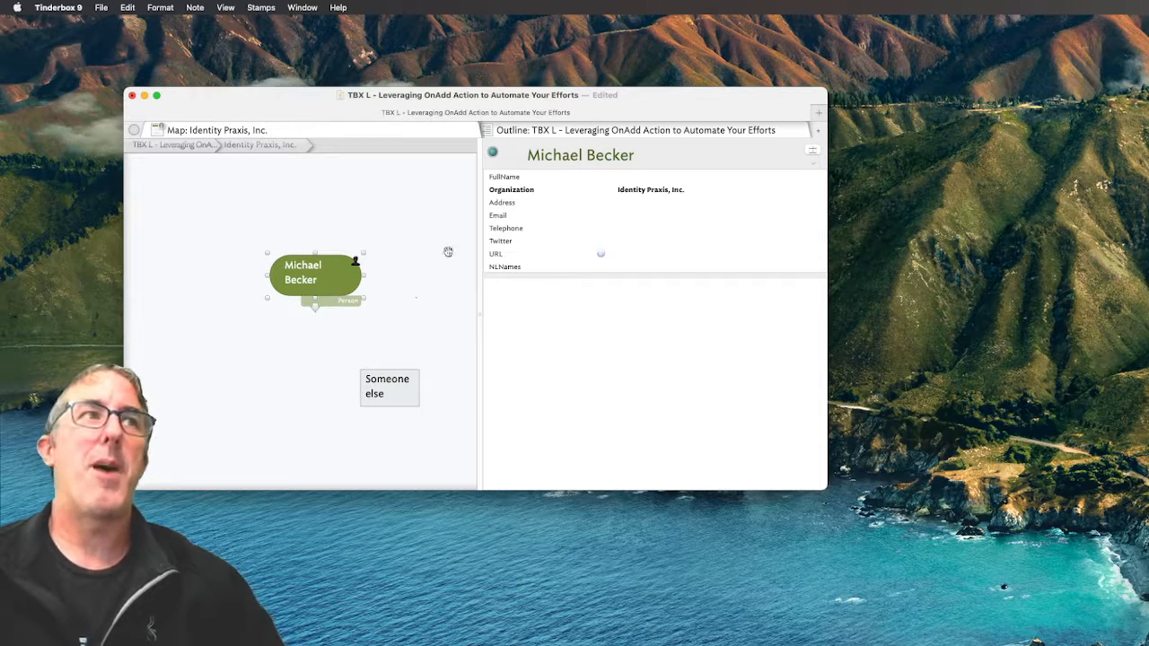
{"action": "double_click", "coordinate": [220, 315]}
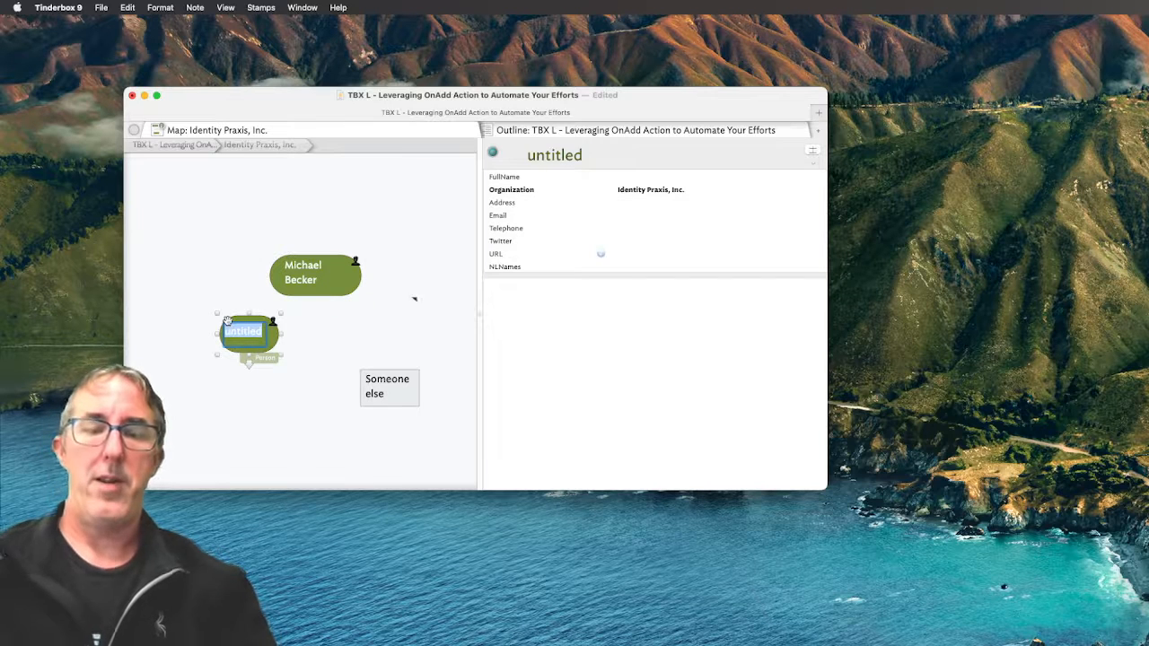
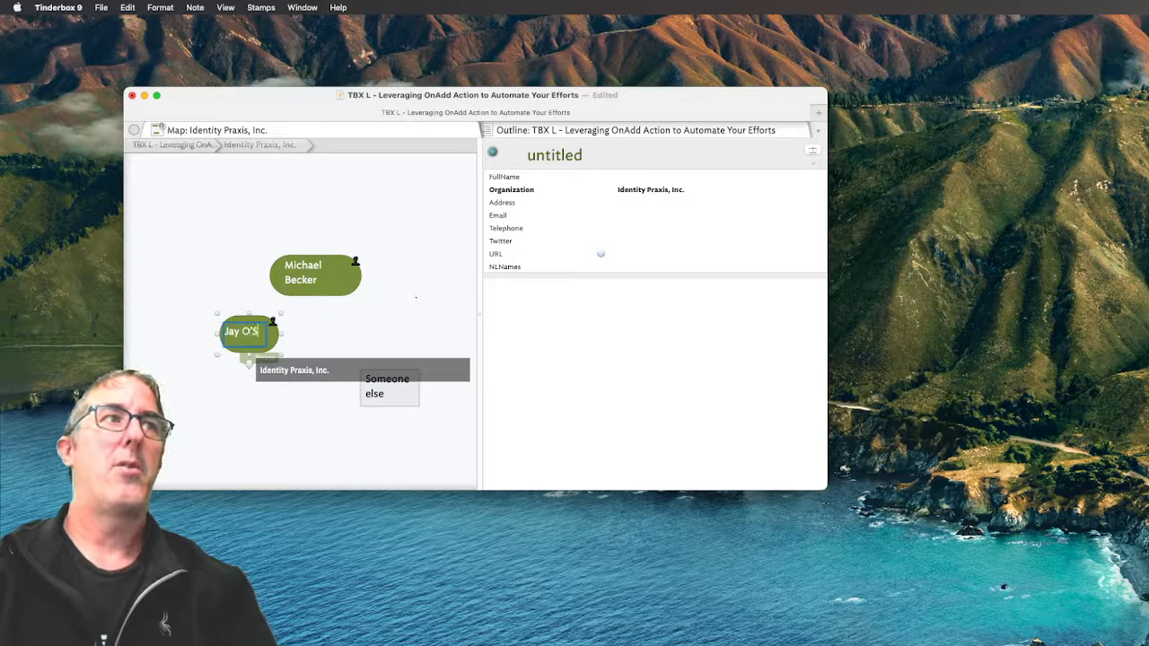
{"action": "key", "text": "Return"}
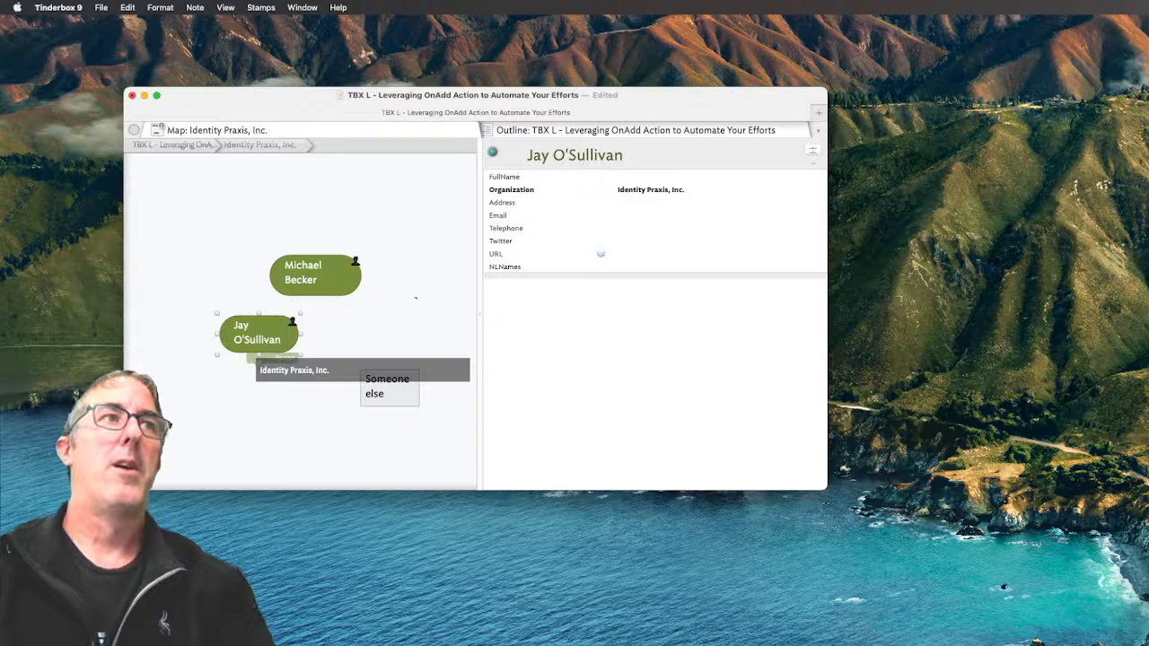
{"action": "left_click_drag", "start_coordinate": [275, 333], "coordinate": [208, 313]}
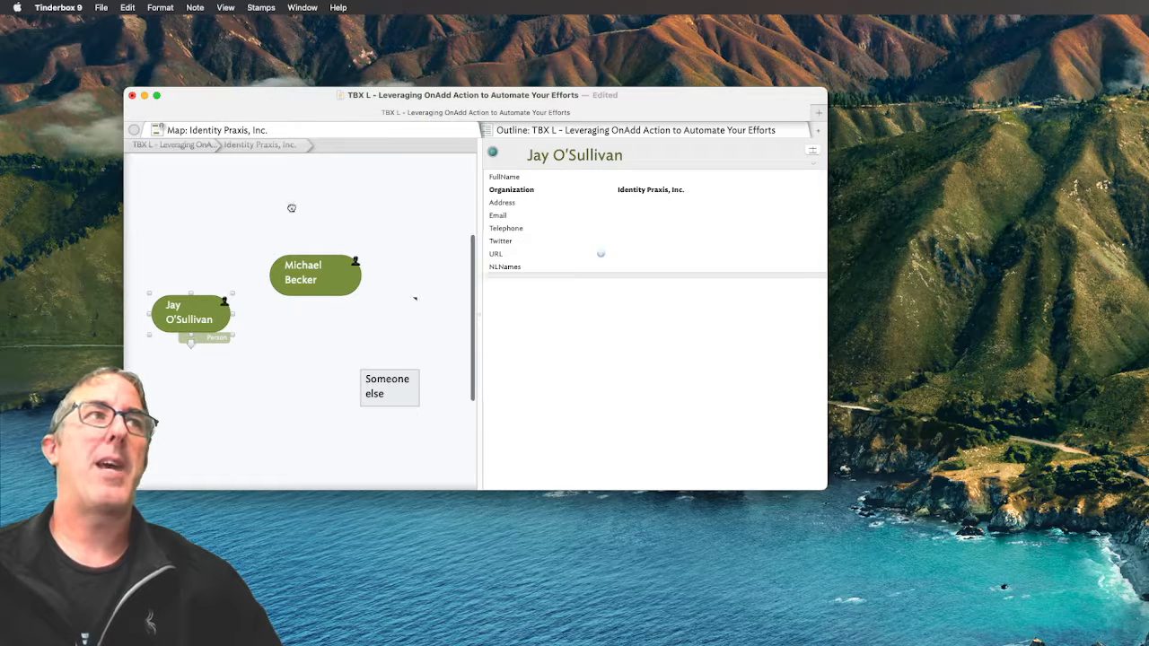
Return to the document's top-level map
{"action": "left_click", "coordinate": [183, 180]}
{"action": "left_click", "coordinate": [177, 145]}
{"action": "left_click", "coordinate": [220, 133]}
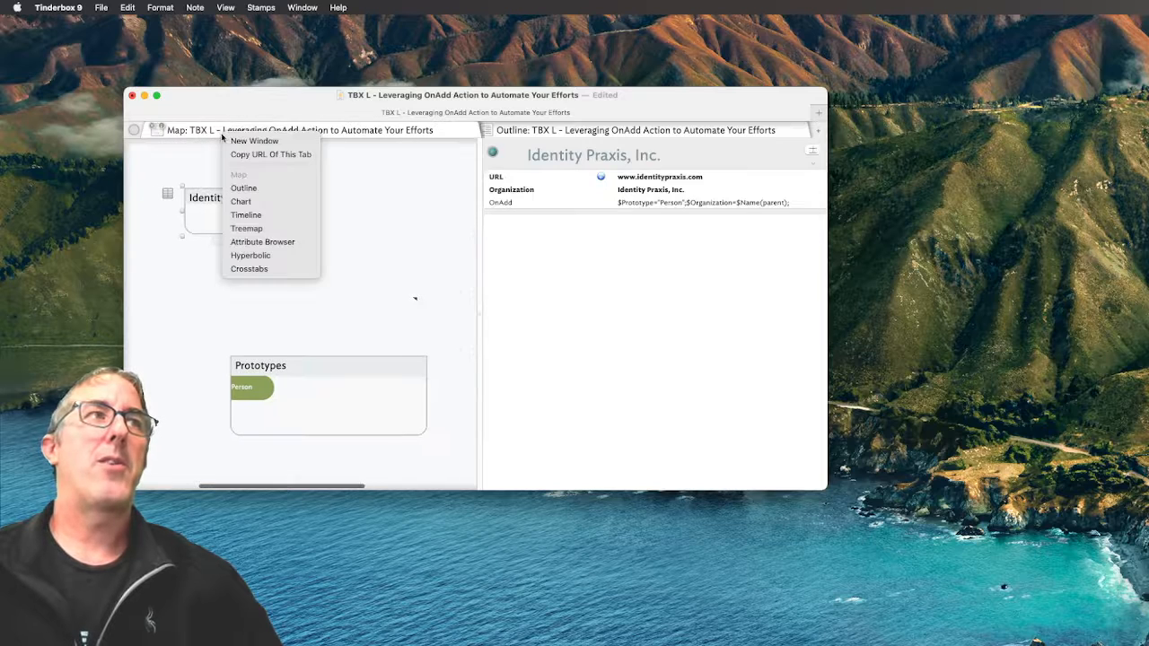
Switch to Outline view, expand Identity Praxis, Inc. and add a new note after its last person
{"action": "left_click", "coordinate": [243, 187]}
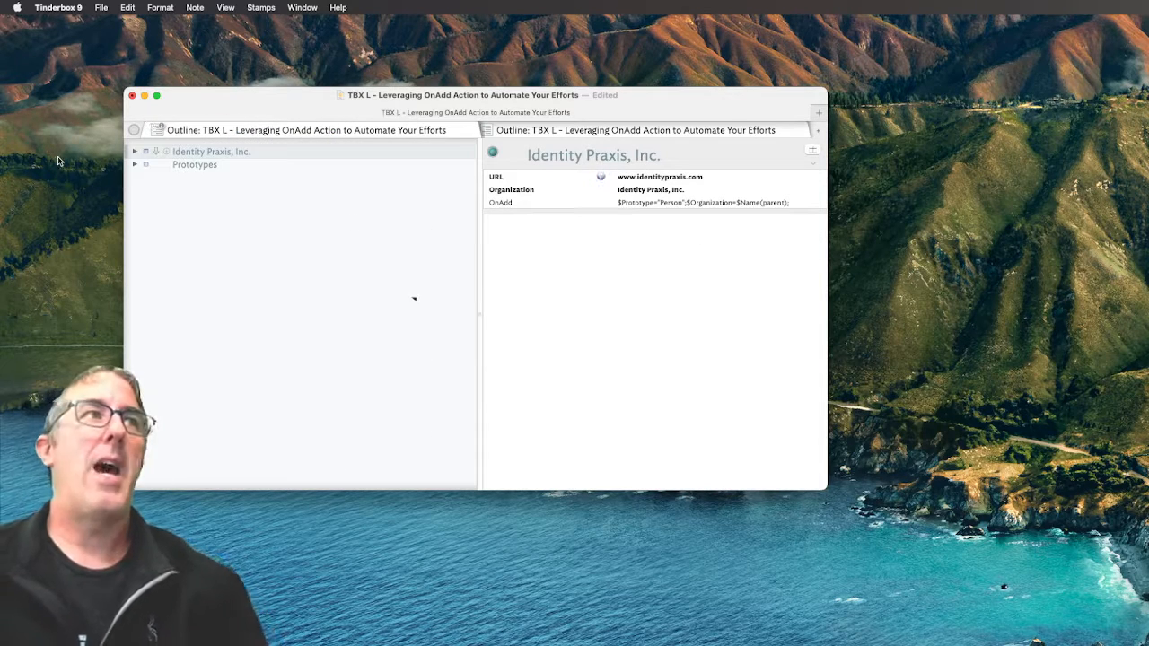
{"action": "left_click", "coordinate": [135, 151]}
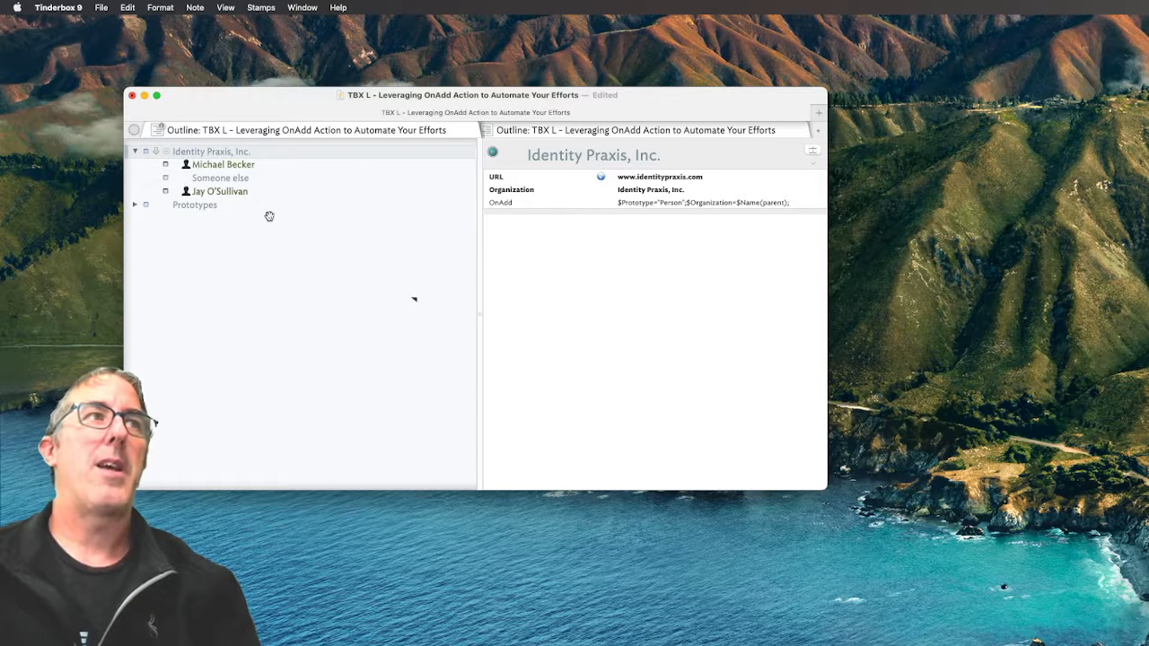
{"action": "left_click", "coordinate": [244, 193]}
{"action": "key", "text": "Return"}
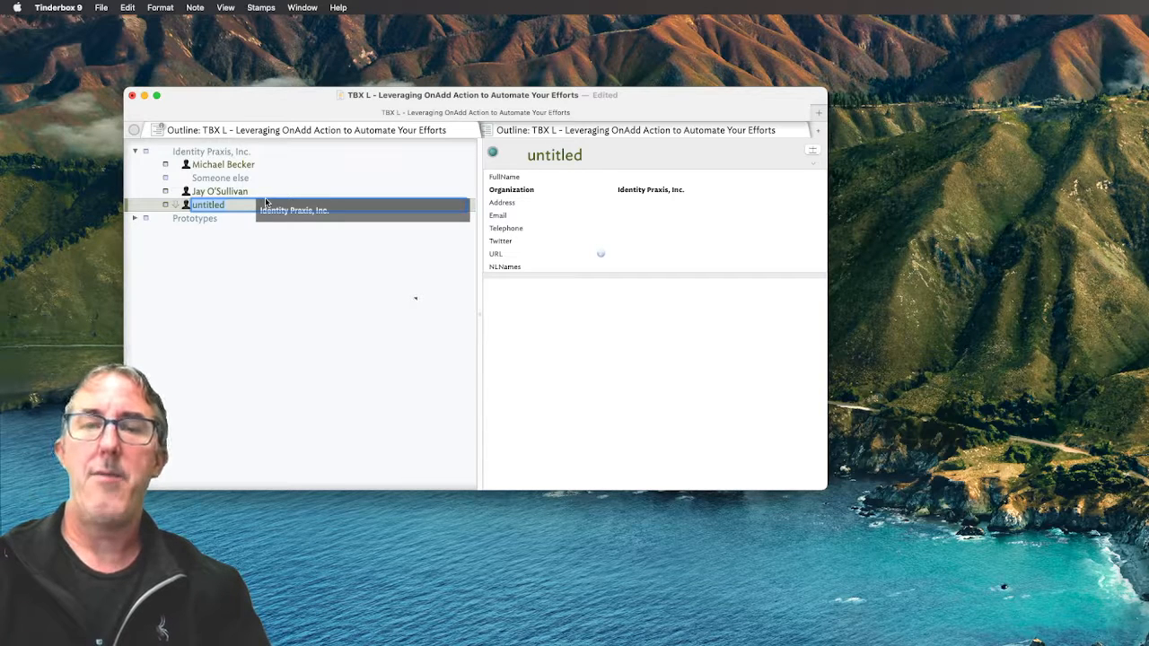
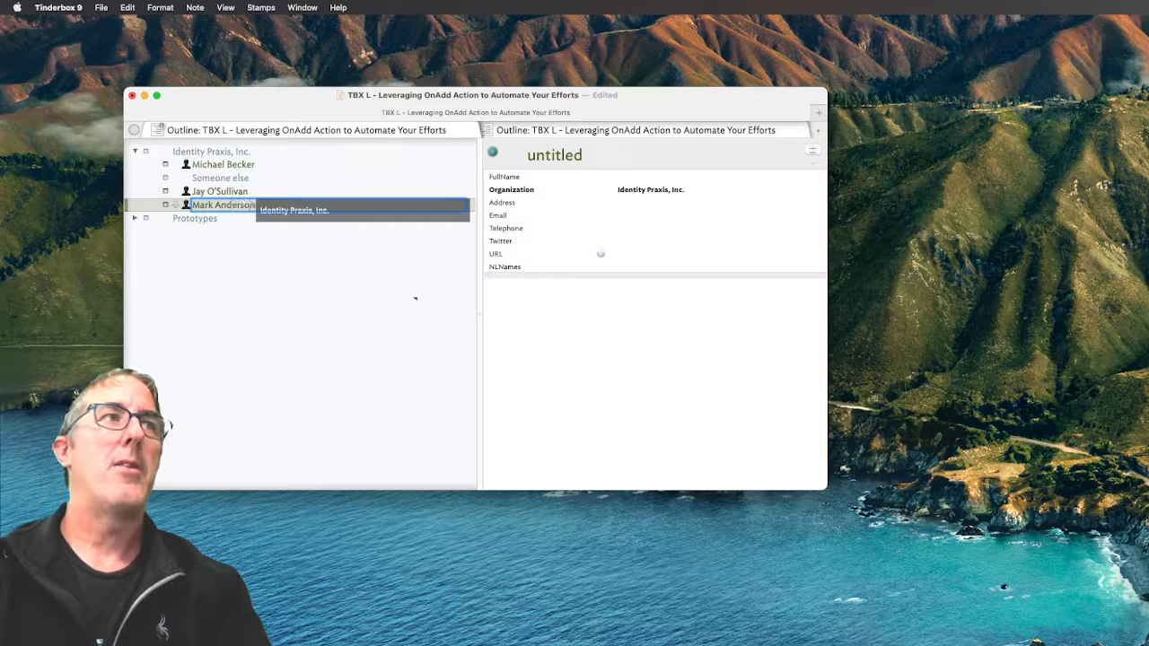
Name the new outline note with the person's full name
{"action": "key", "text": "Return"}
Erase the newest person note's Organization value, then delete that note
{"action": "left_click", "coordinate": [236, 238]}
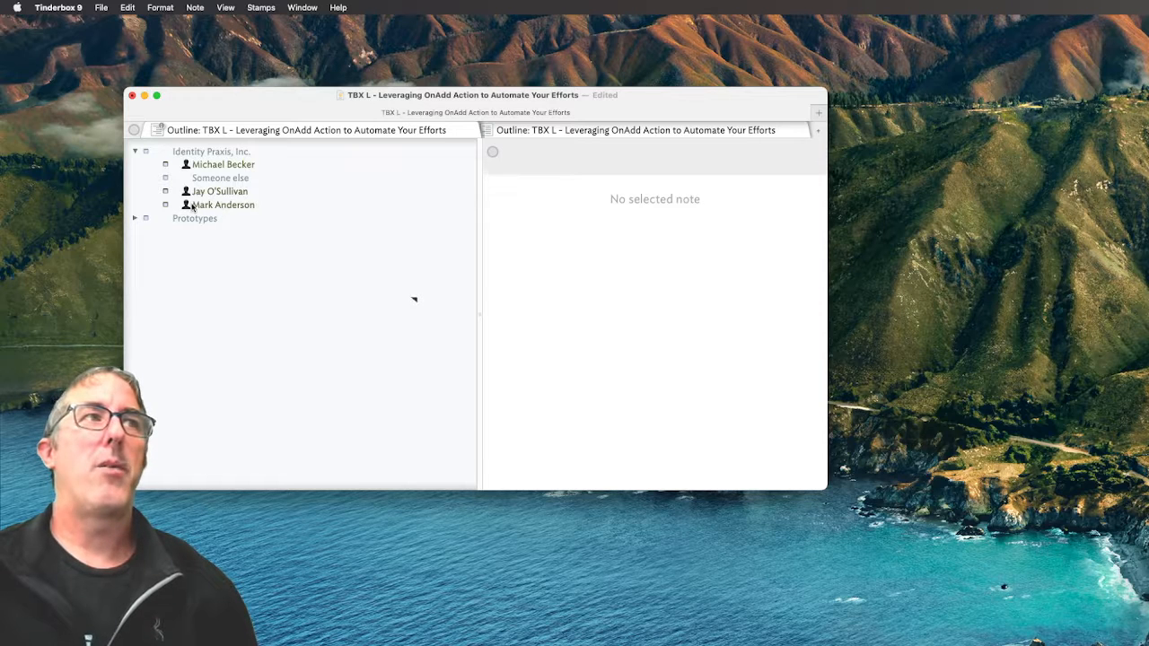
{"action": "left_click", "coordinate": [224, 209]}
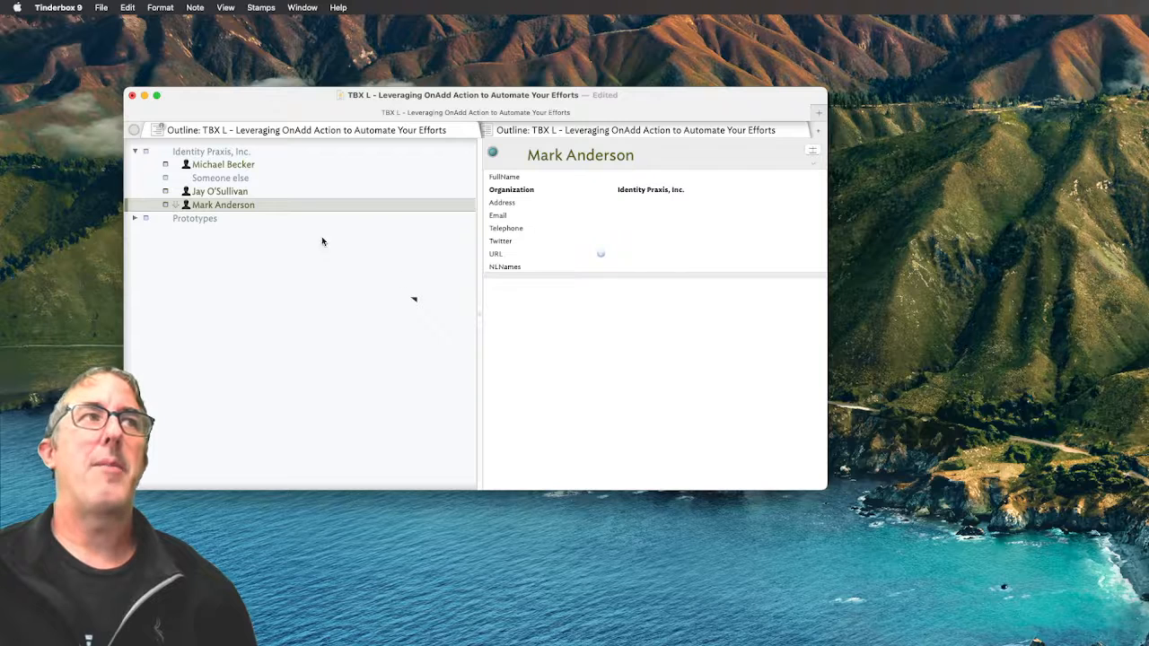
{"action": "left_click", "coordinate": [652, 192]}
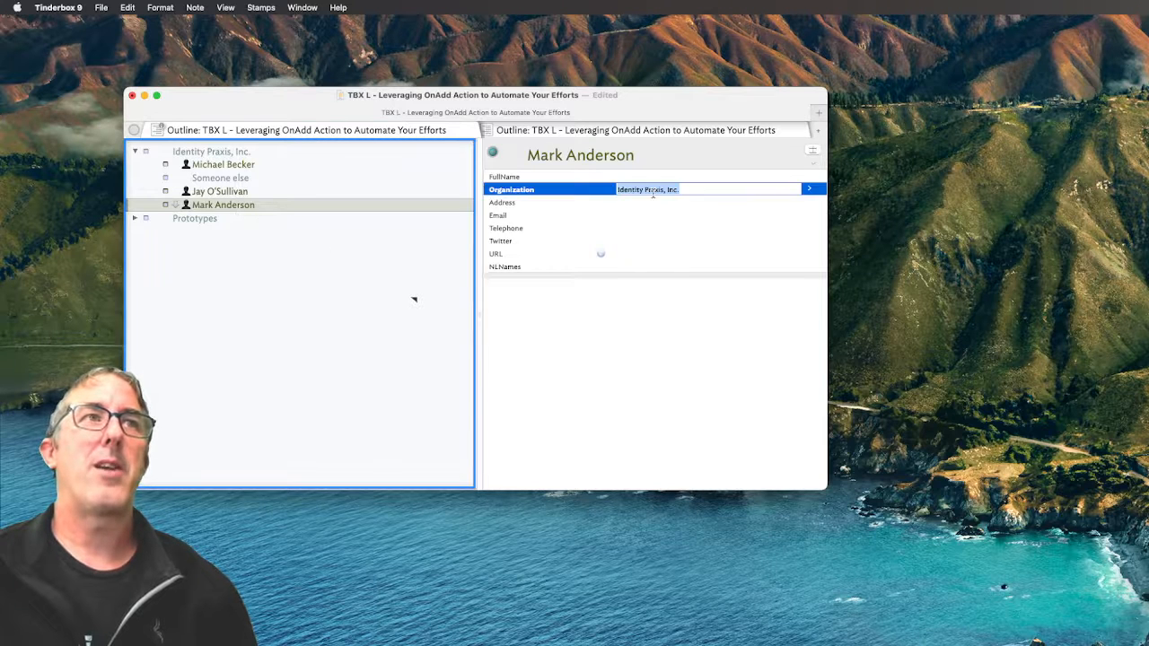
{"action": "key", "text": "BackSpace"}
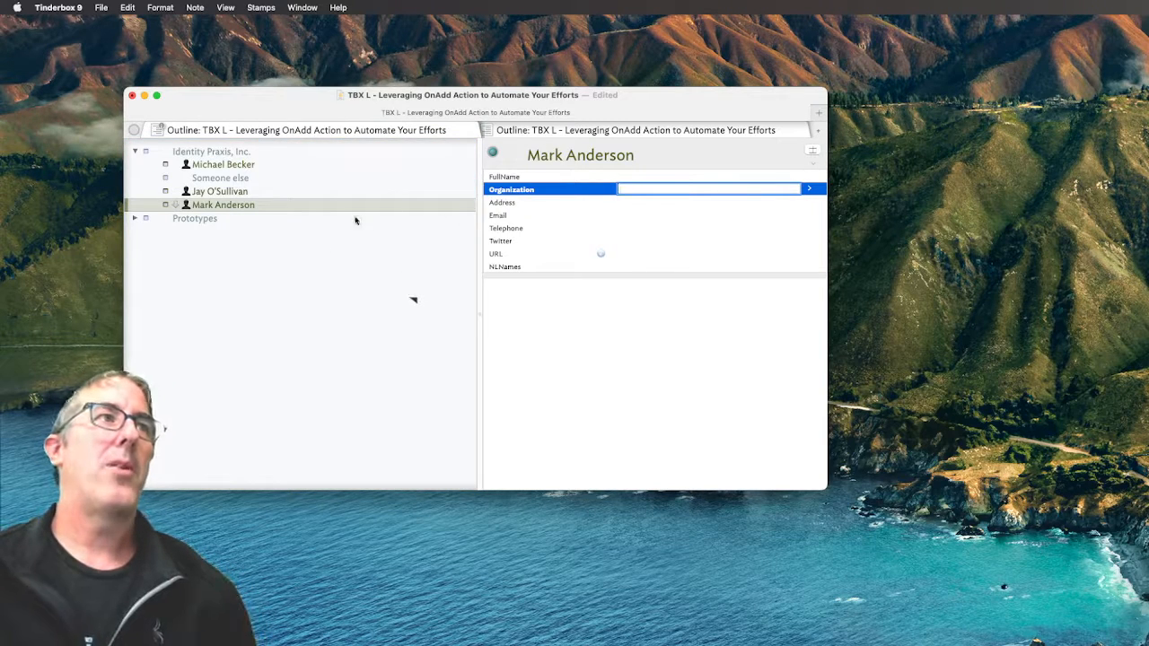
{"action": "left_click", "coordinate": [252, 205]}
{"action": "key", "text": "BackSpace"}
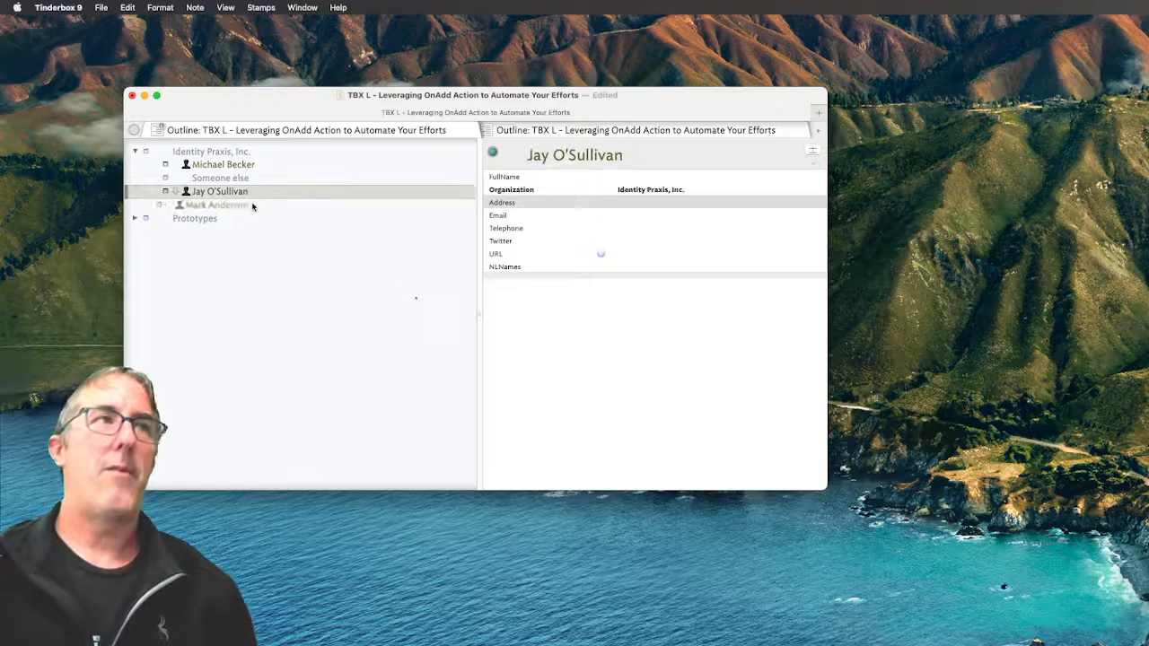
Add a top-level note beside Identity Praxis, Inc., named with the person's full name
{"action": "left_click", "coordinate": [258, 151]}
{"action": "key", "text": "Return"}
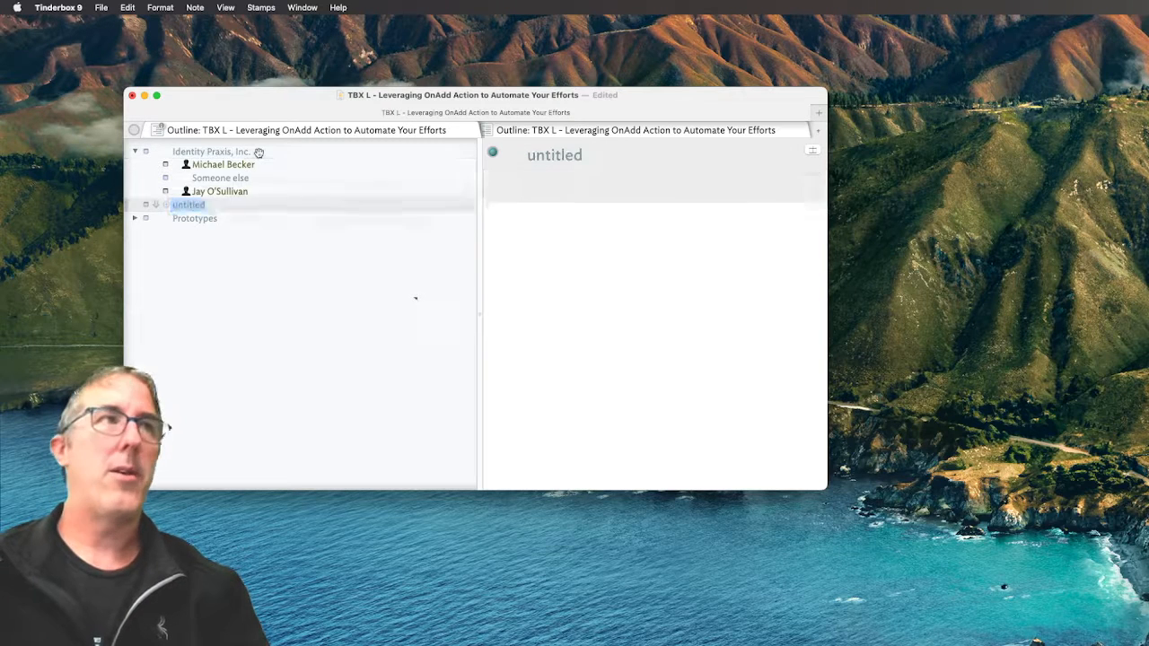
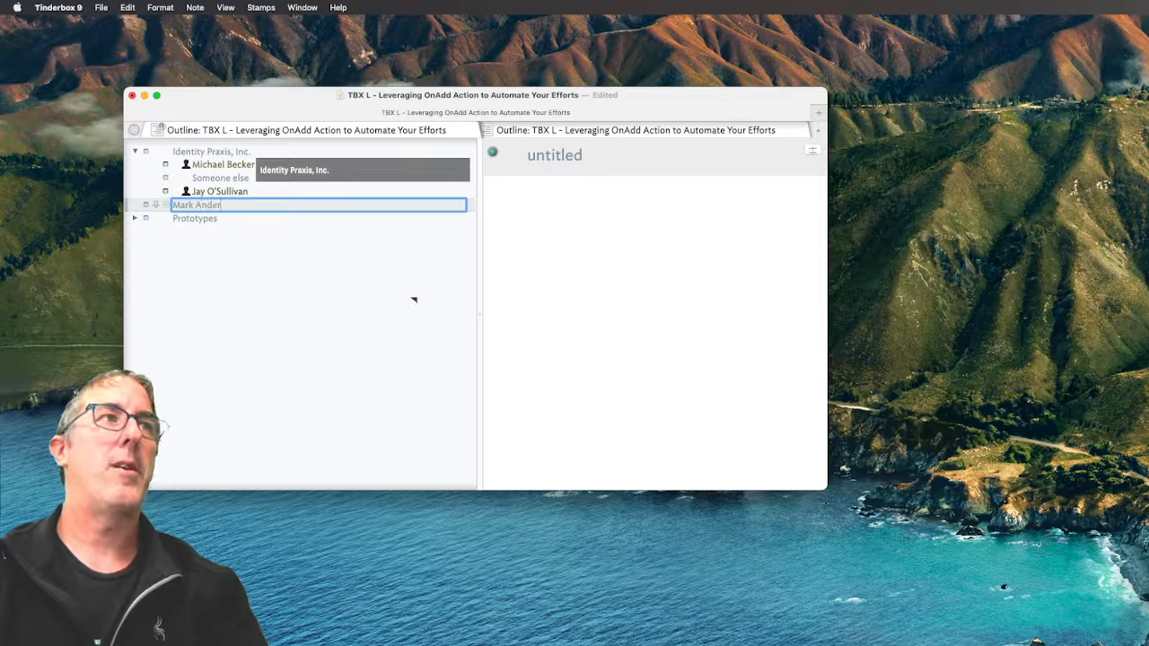
{"action": "key", "text": "Return"}
{"action": "left_click", "coordinate": [244, 151]}
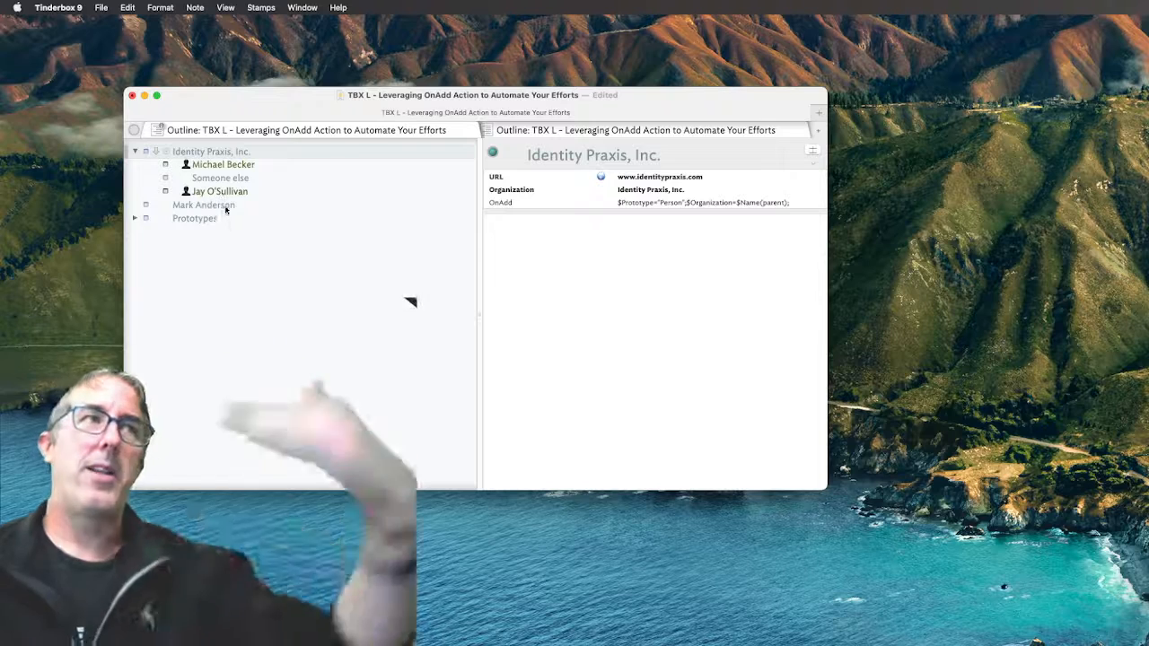
{"action": "left_click", "coordinate": [225, 207]}
Indent the top-level person note under Identity Praxis, Inc., making it a Person note
{"action": "key", "text": "Tab"}
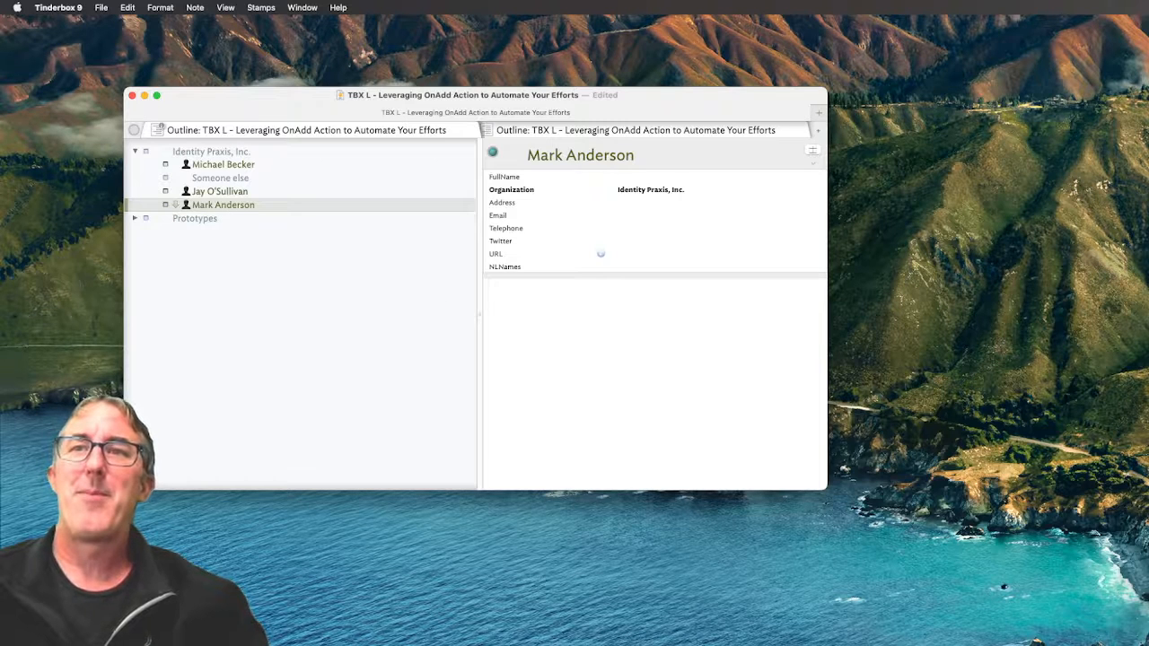
{"action": "key", "text": "super+Tab"}
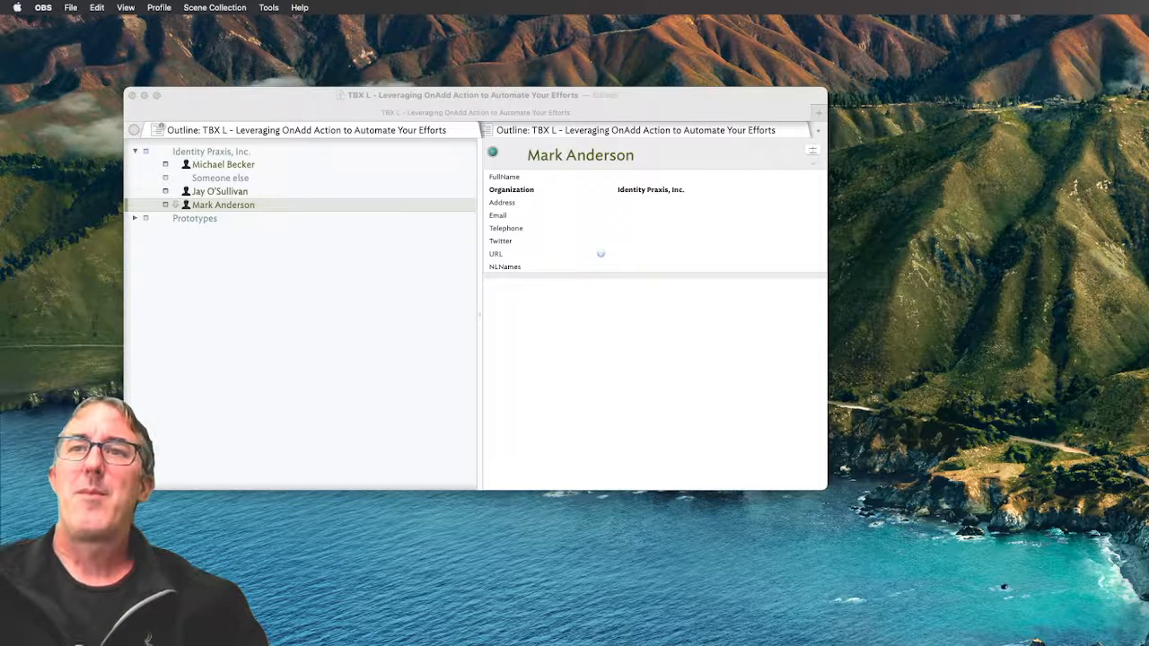